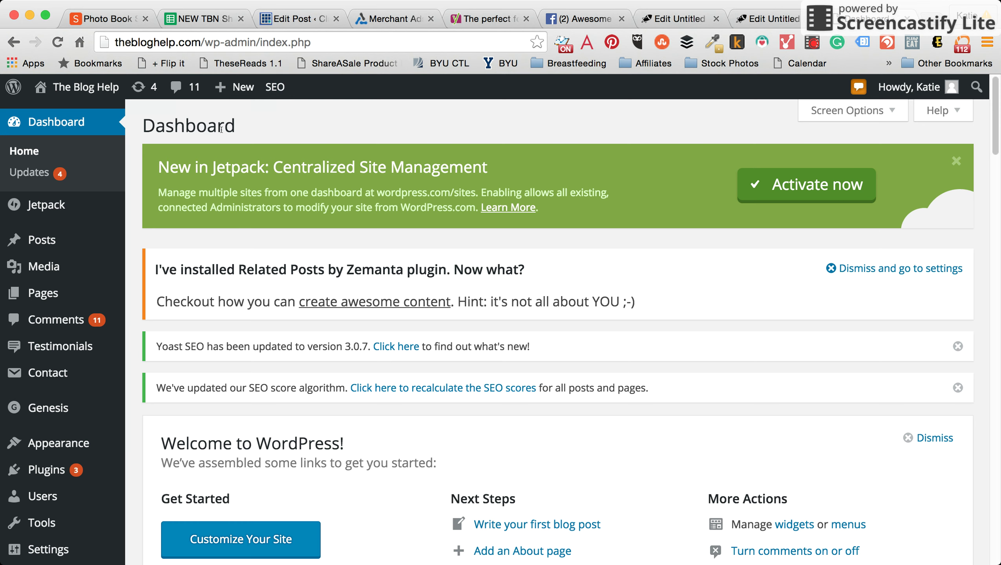
# Show the Posts submenu from the WordPress admin dashboard sidebar
pyautogui.moveTo(65, 247)
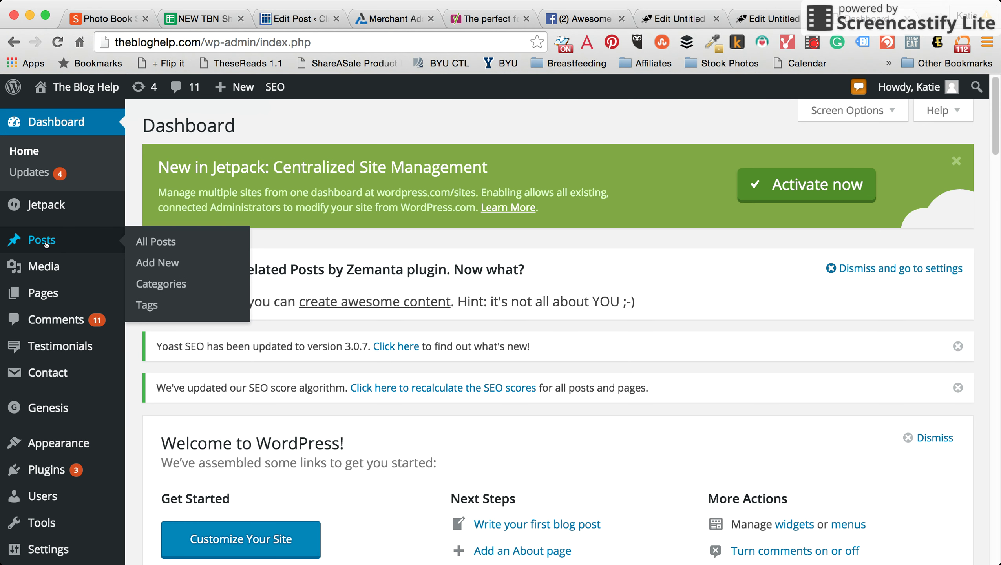
# Create a new post titled 'Chocolate Cake Recipe' and place the cursor in its empty body
pyautogui.click(158, 264)
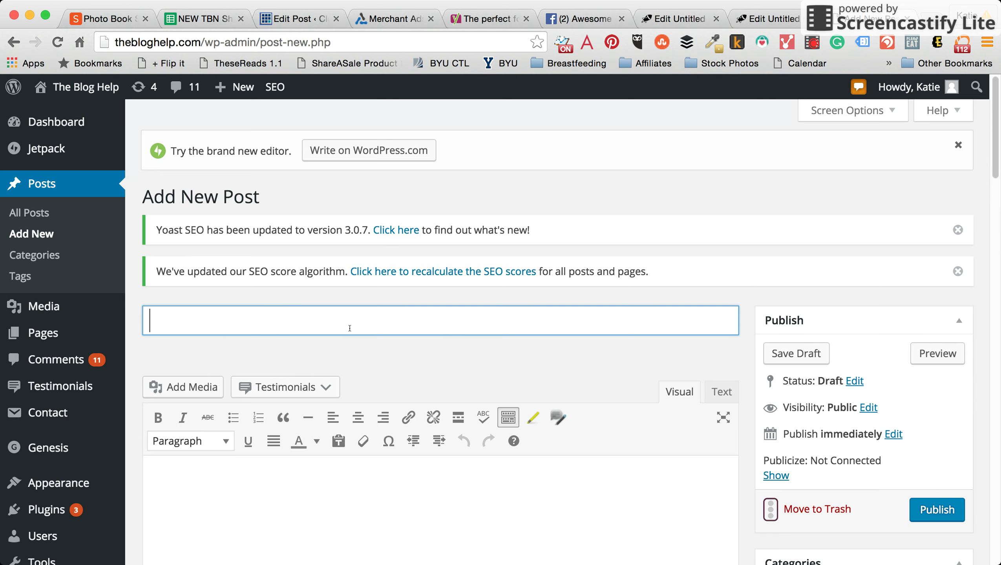
pyautogui.write('Chocolate Cake Recipe')
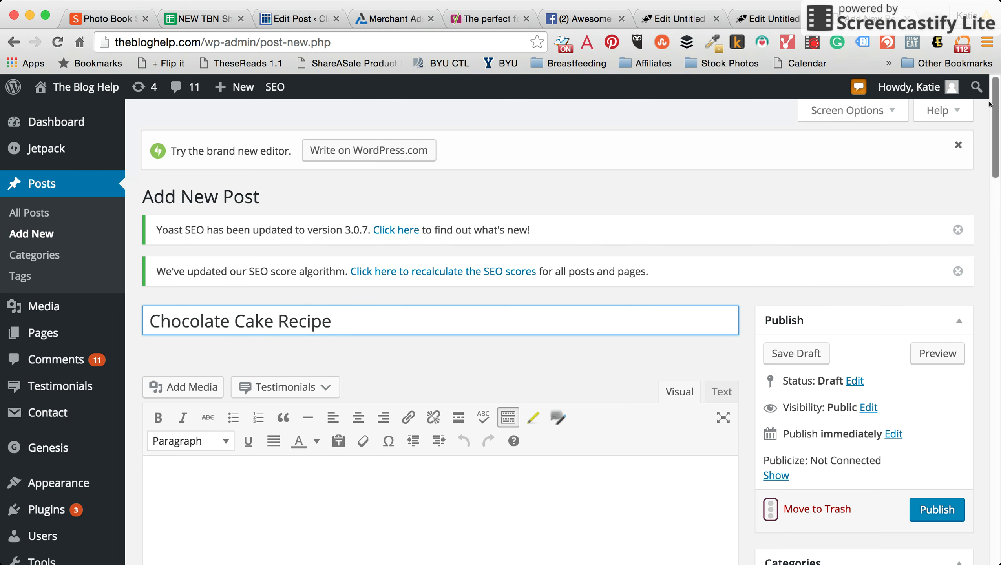
pyautogui.moveTo(994, 105); pyautogui.dragTo(995, 143)
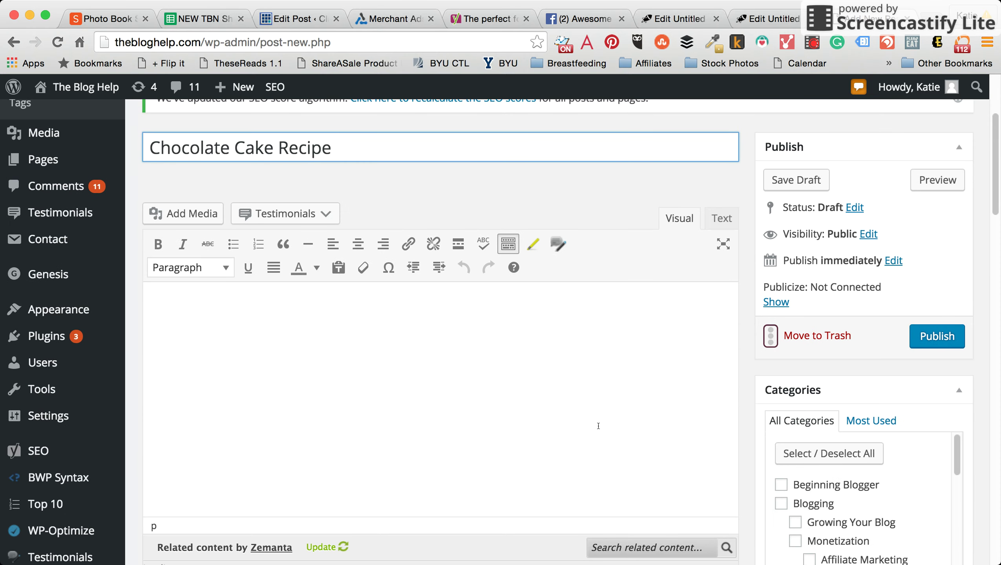
pyautogui.click(587, 415)
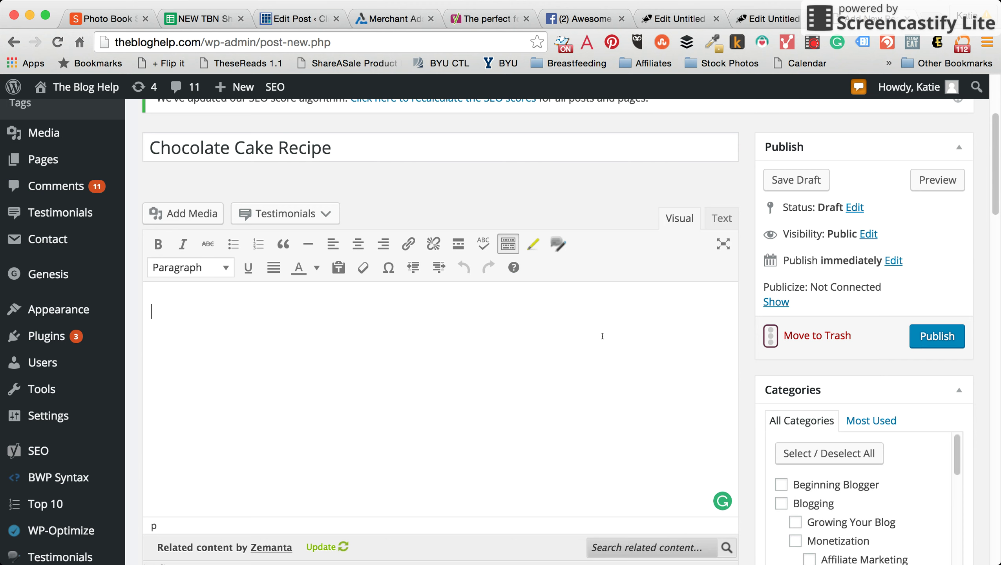
# Clear stray test letters from the post body via the Text view, then return to Visual
pyautogui.click(716, 224)
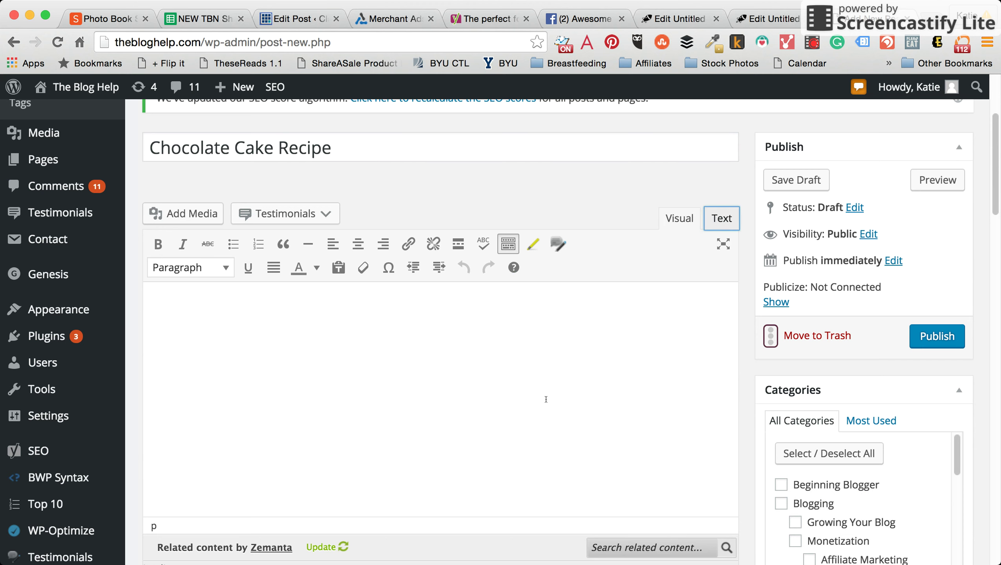
pyautogui.write('dkd')
pyautogui.click(721, 219)
pyautogui.moveTo(74, 273)
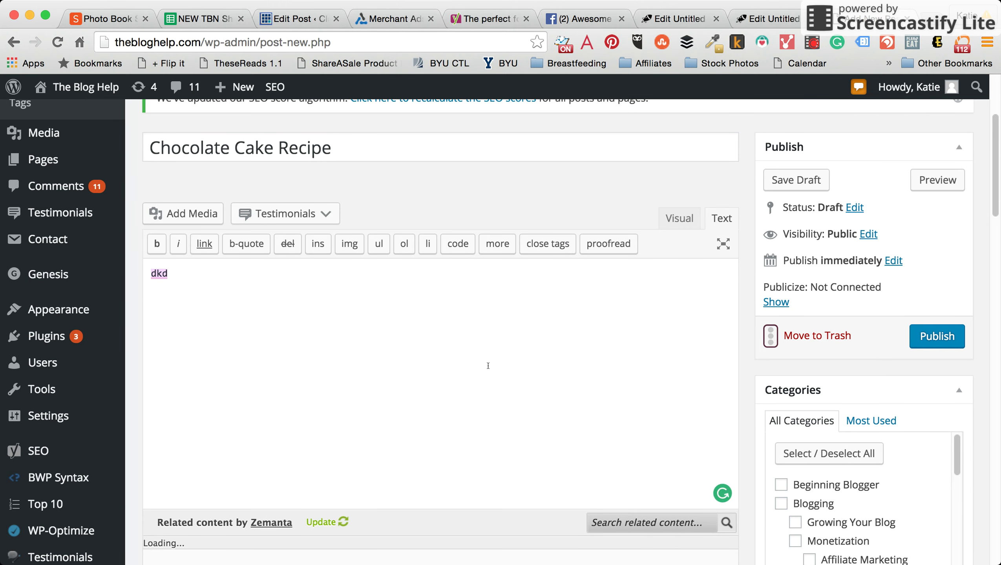
pyautogui.press('BackSpace')
pyautogui.press('BackSpace')
pyautogui.press('BackSpace')
pyautogui.click(695, 225)
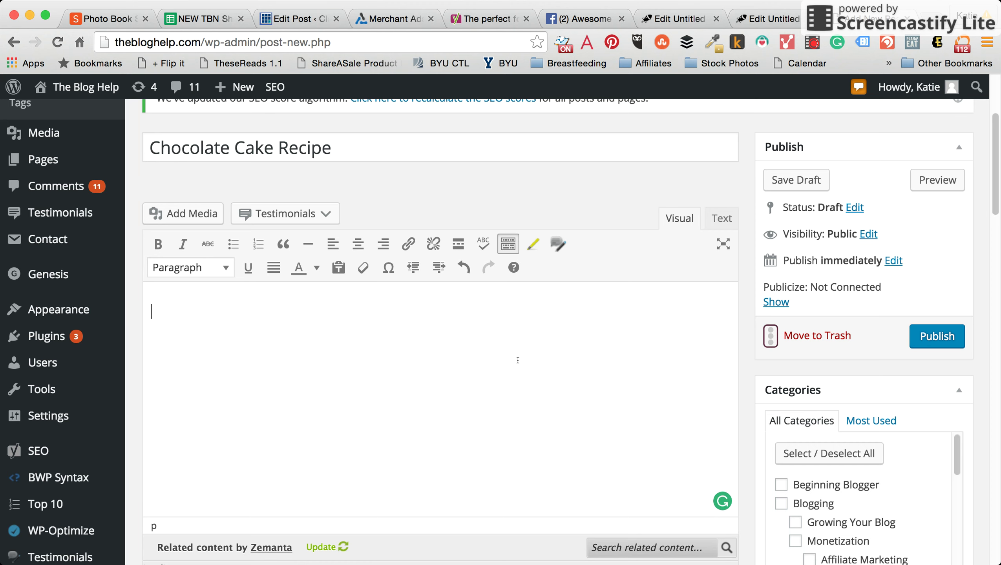
# Type 'This is the best chocolate cake recipe ever!' and make it bold, italic and struck through
pyautogui.write('This is the best chocolate cake recipe ever!')
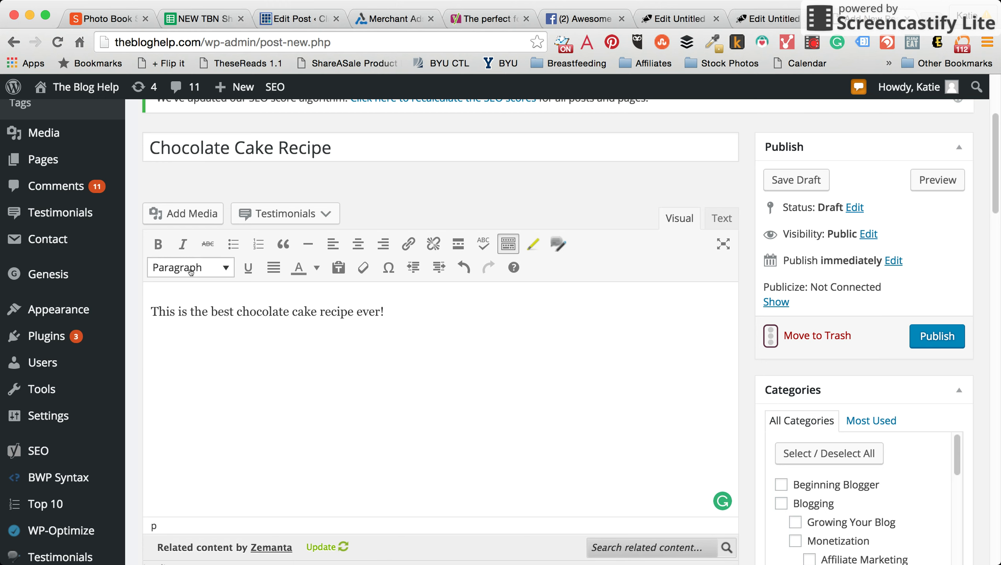
pyautogui.moveTo(395, 306); pyautogui.dragTo(151, 312)
pyautogui.click(158, 244)
pyautogui.click(177, 246)
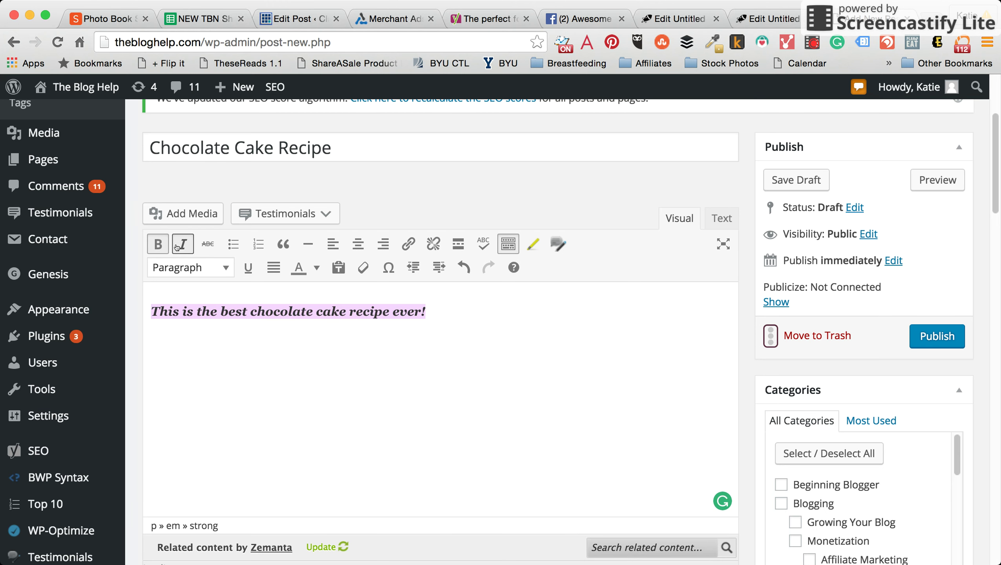
pyautogui.click(208, 244)
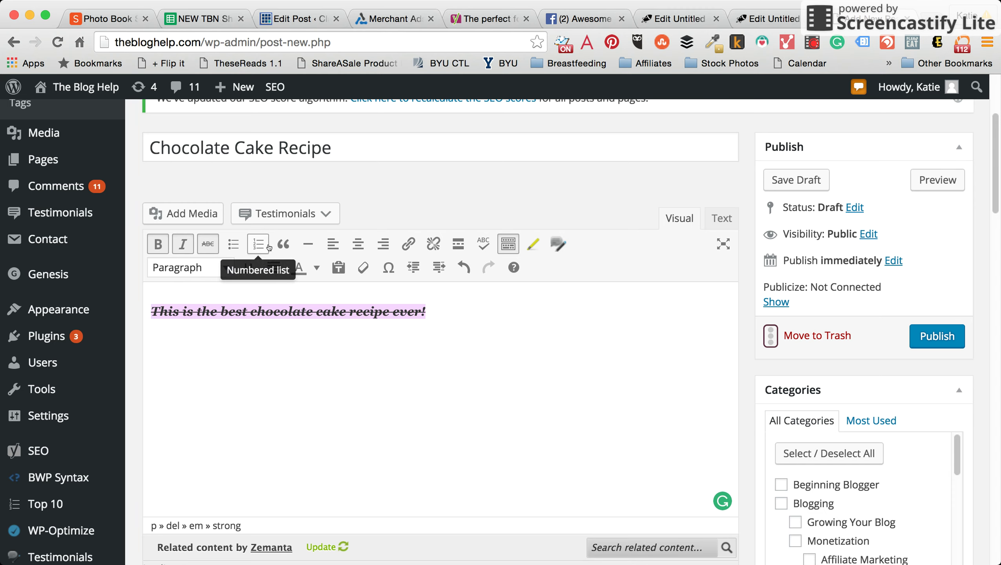
# Turn the sentence into a link set to open in a new tab
pyautogui.click(407, 244)
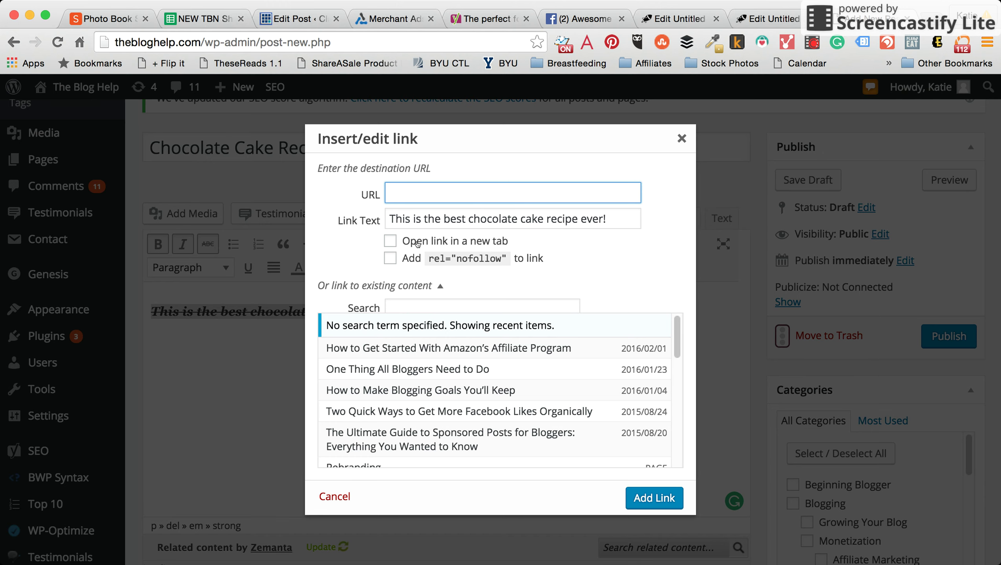
pyautogui.click(438, 246)
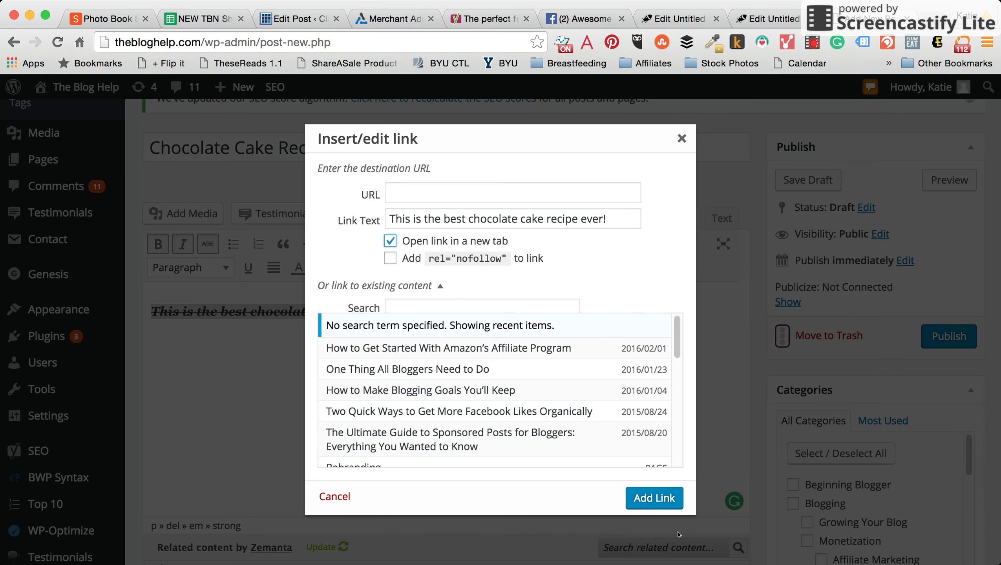
pyautogui.click(654, 499)
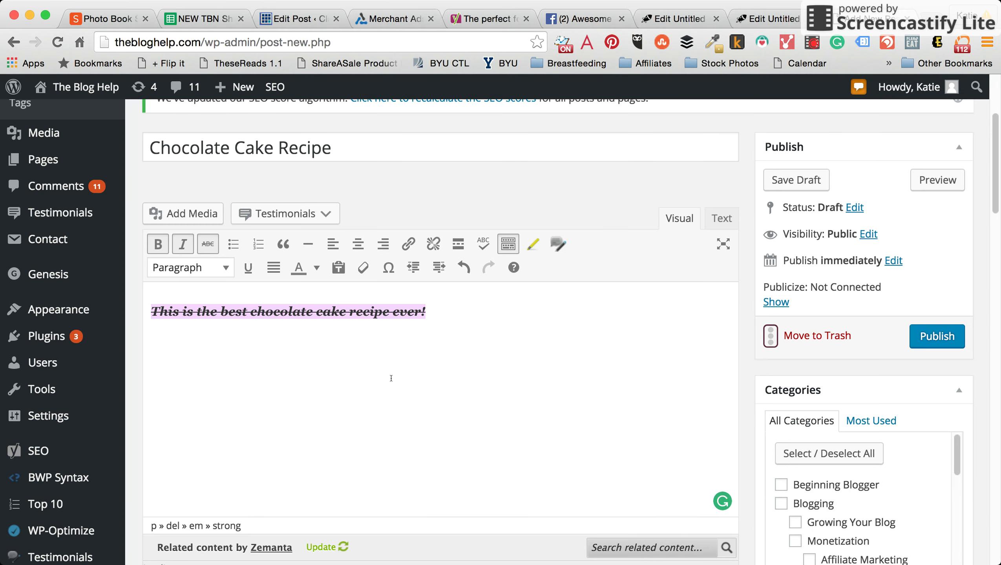
pyautogui.click(495, 314)
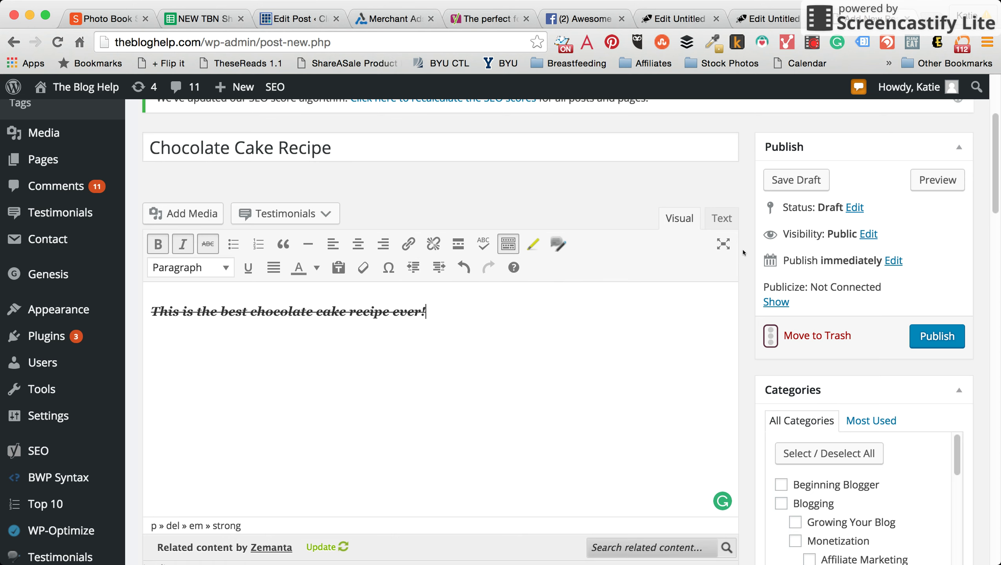
pyautogui.click(508, 245)
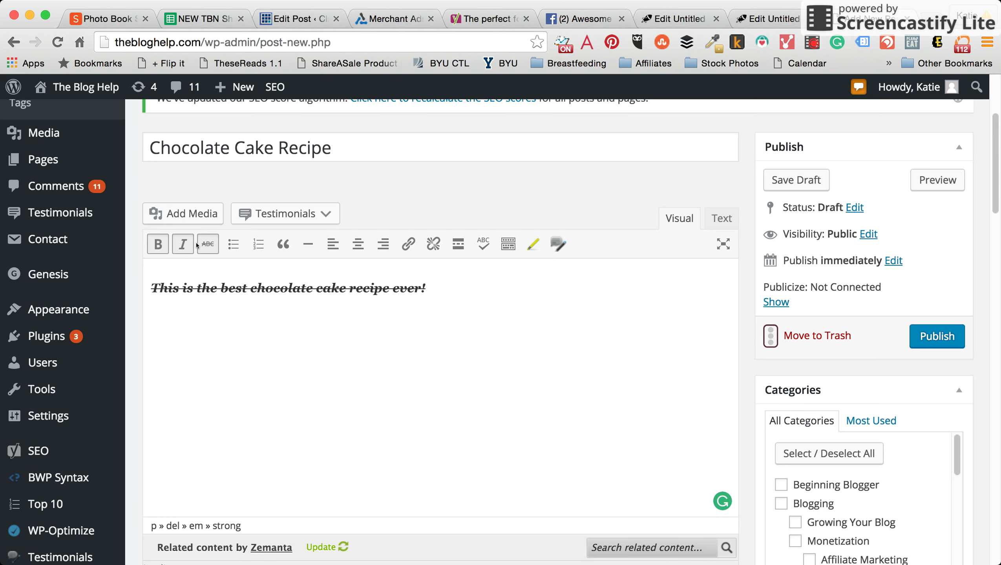
pyautogui.click(507, 254)
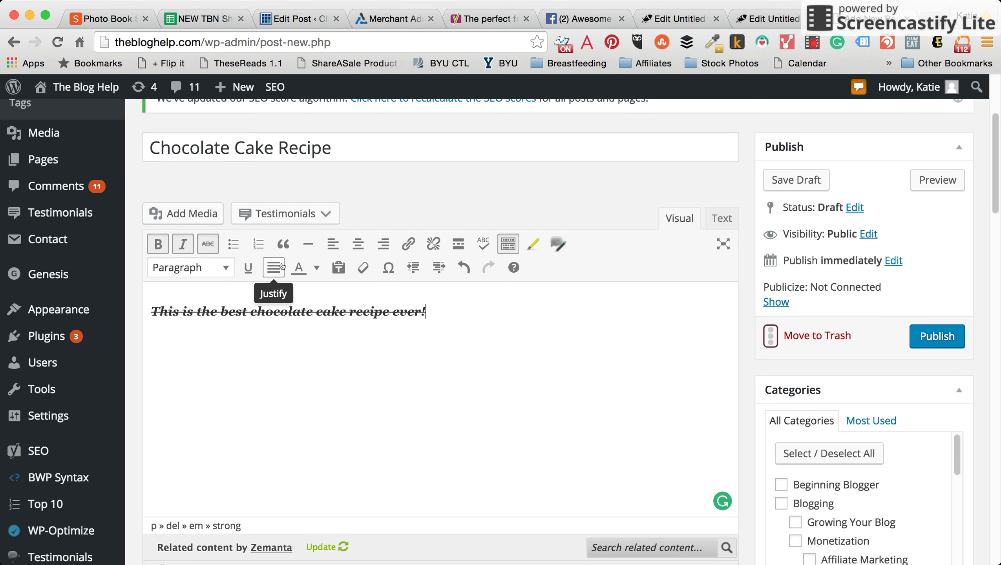
pyautogui.click(316, 268)
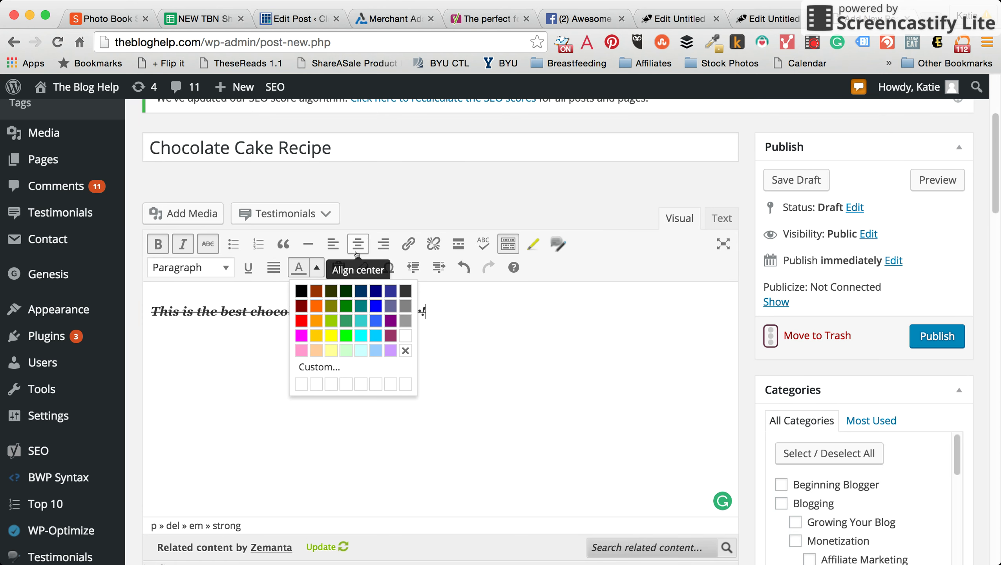
pyautogui.click(213, 269)
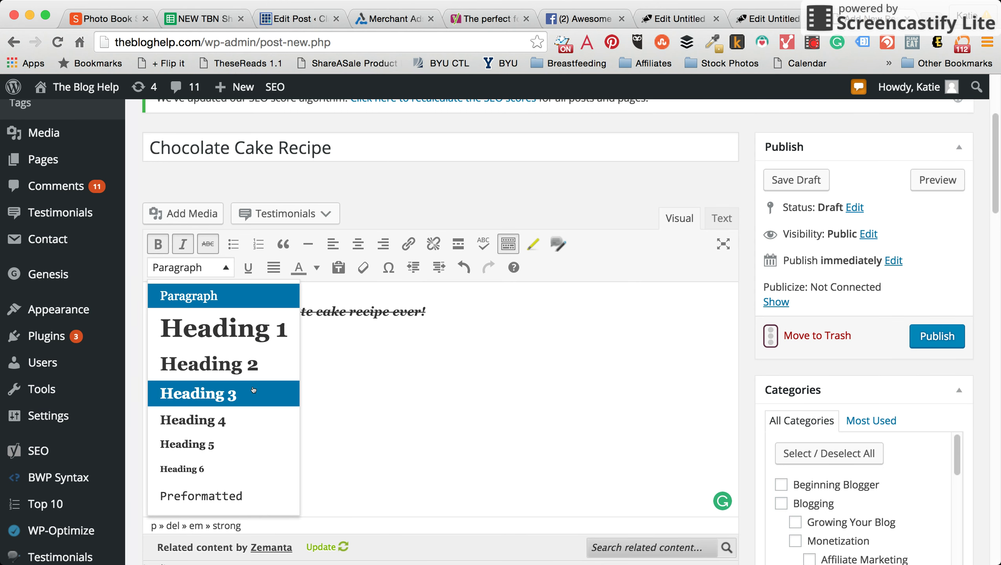
pyautogui.click(467, 412)
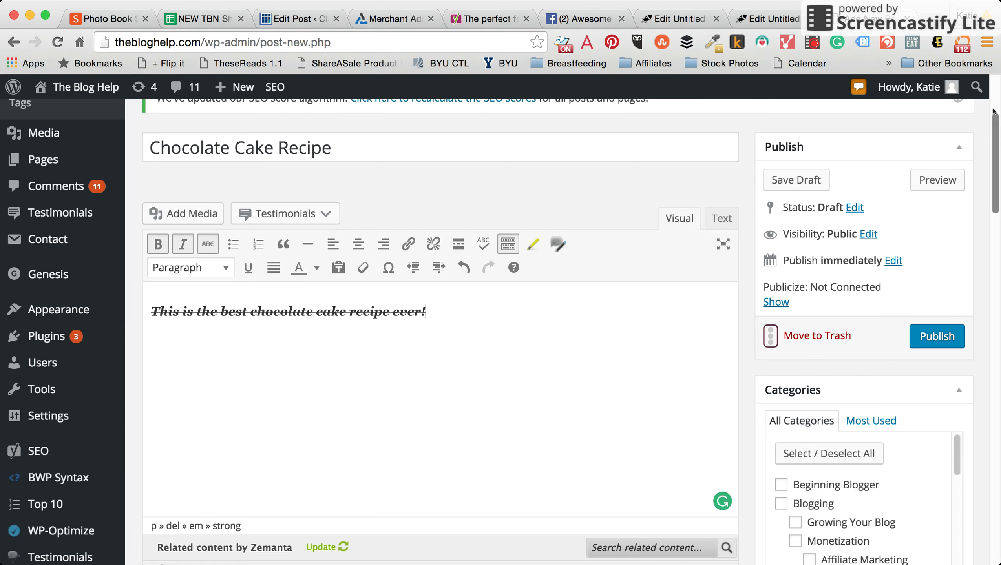
pyautogui.scroll(-5, 993, 119)
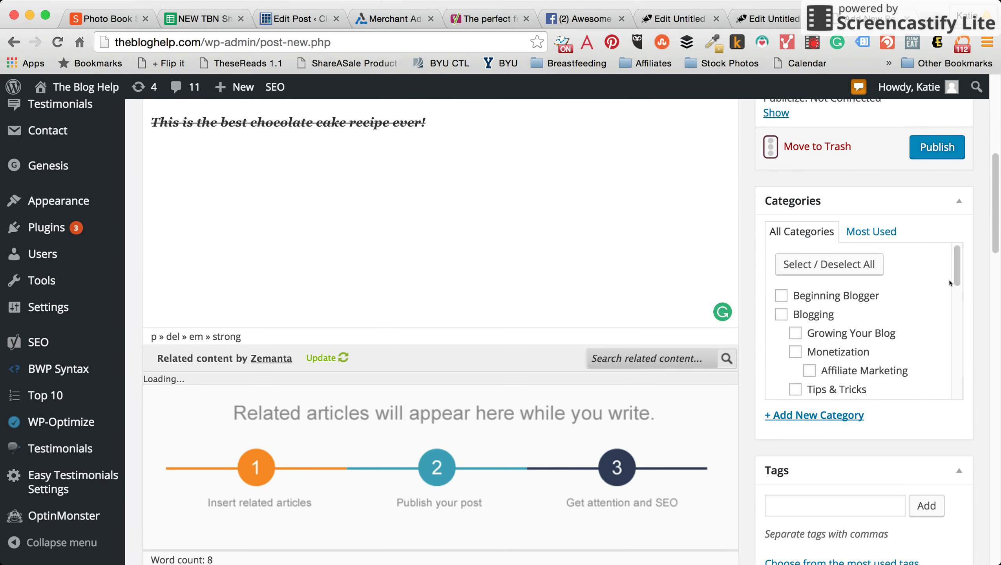
pyautogui.scroll(-10, 955, 279)
pyautogui.scroll(9, 952, 288)
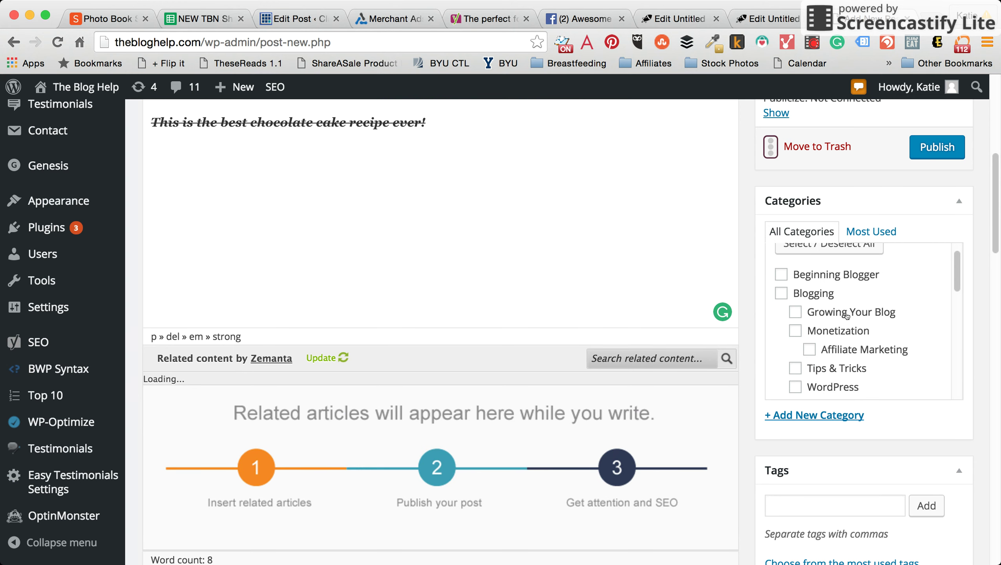
pyautogui.scroll(-5, 823, 324)
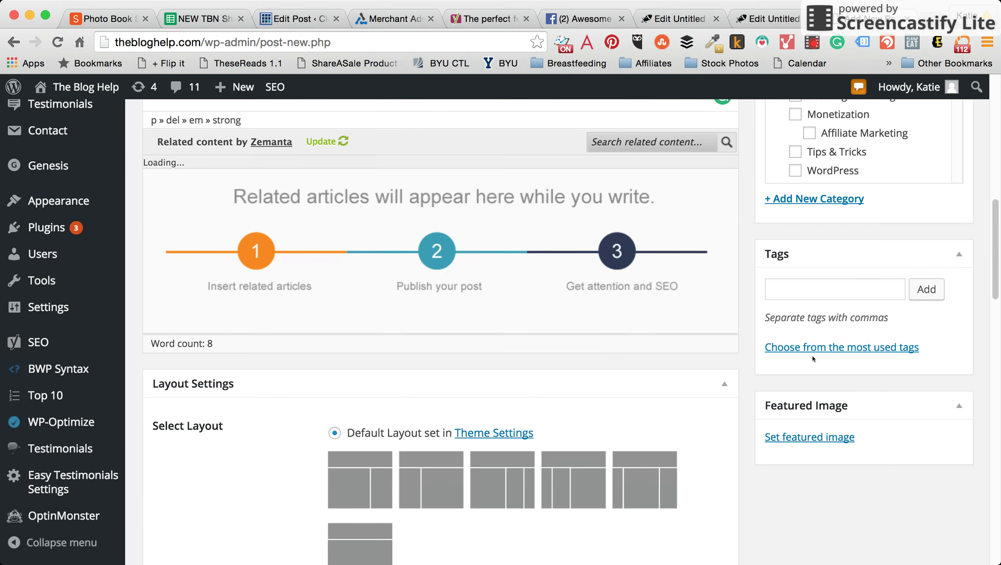
pyautogui.click(859, 291)
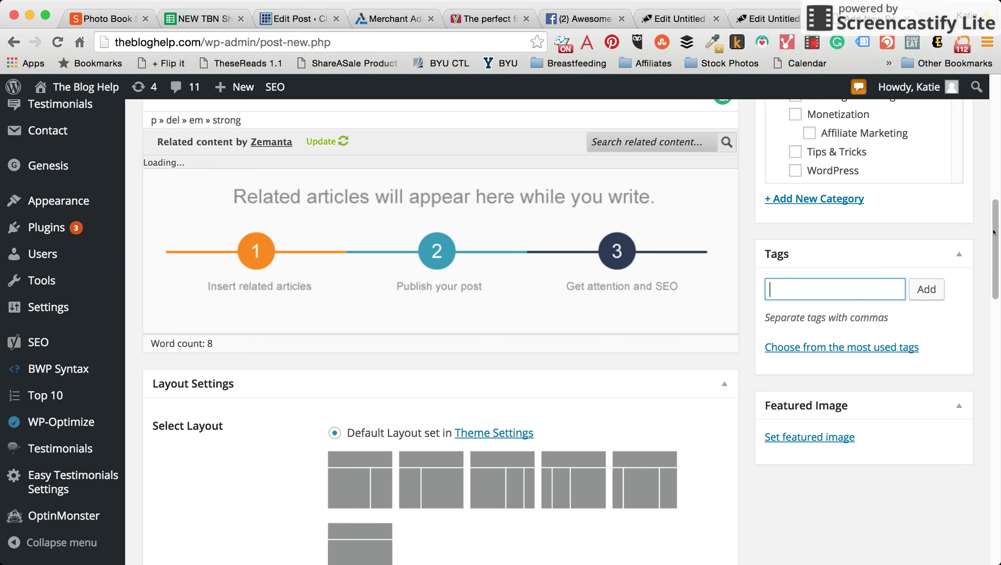
pyautogui.moveTo(993, 232); pyautogui.dragTo(986, 253)
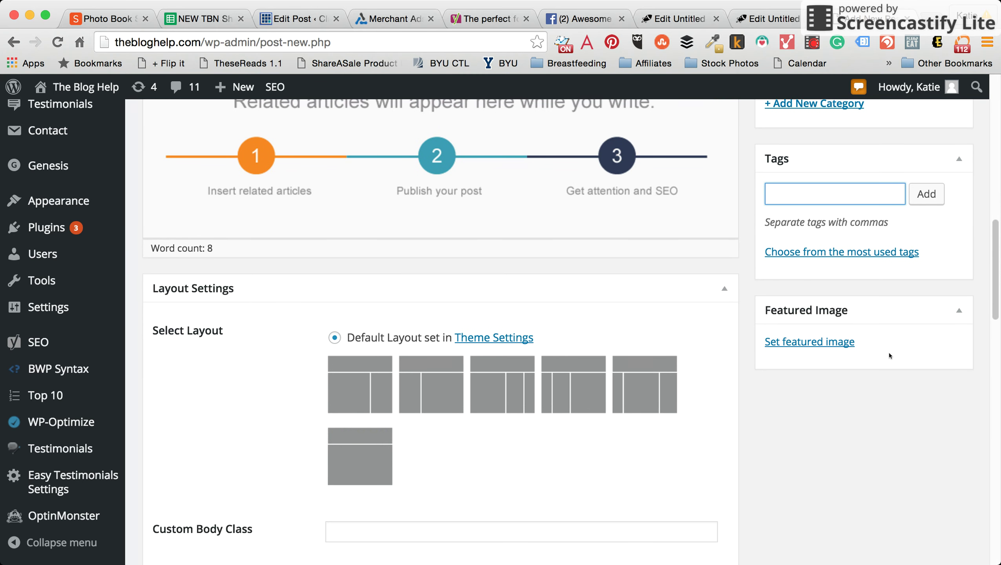
pyautogui.moveTo(994, 296); pyautogui.dragTo(987, 188)
pyautogui.scroll(-1, 987, 188)
# Insert the first Amazon screenshot from the Media Library below the opening sentence
pyautogui.click(176, 215)
pyautogui.click(235, 154)
pyautogui.click(541, 316)
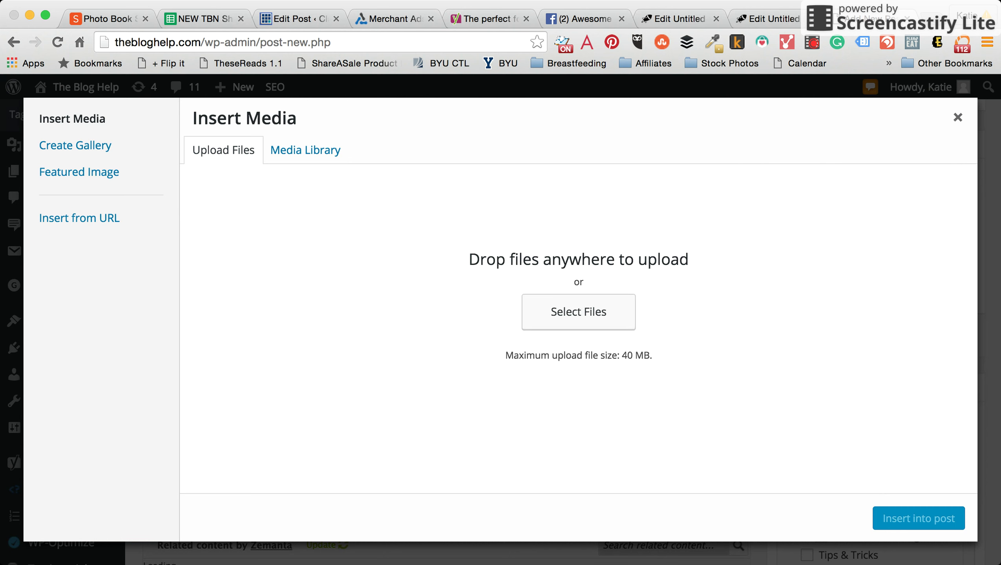
pyautogui.press('Escape')
pyautogui.click(303, 146)
pyautogui.click(259, 302)
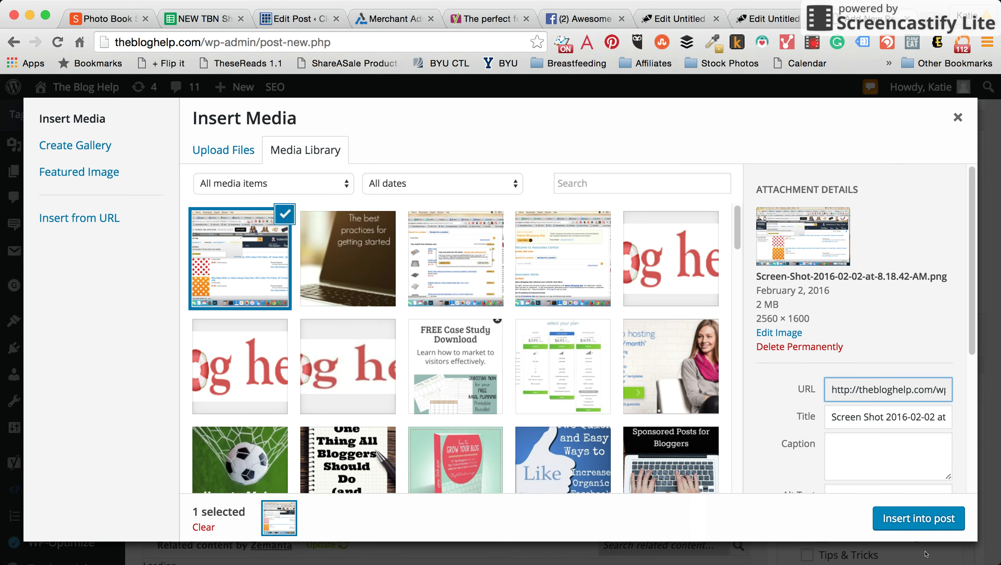
pyautogui.click(934, 525)
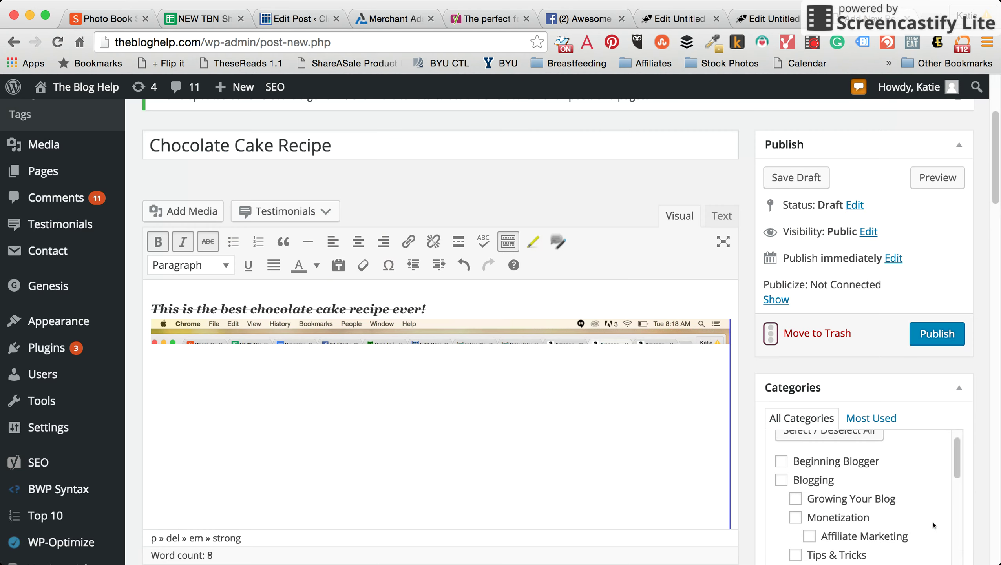
# Review the inserted screenshot's image details and display size, then update it
pyautogui.click(466, 337)
pyautogui.click(478, 299)
pyautogui.click(300, 329)
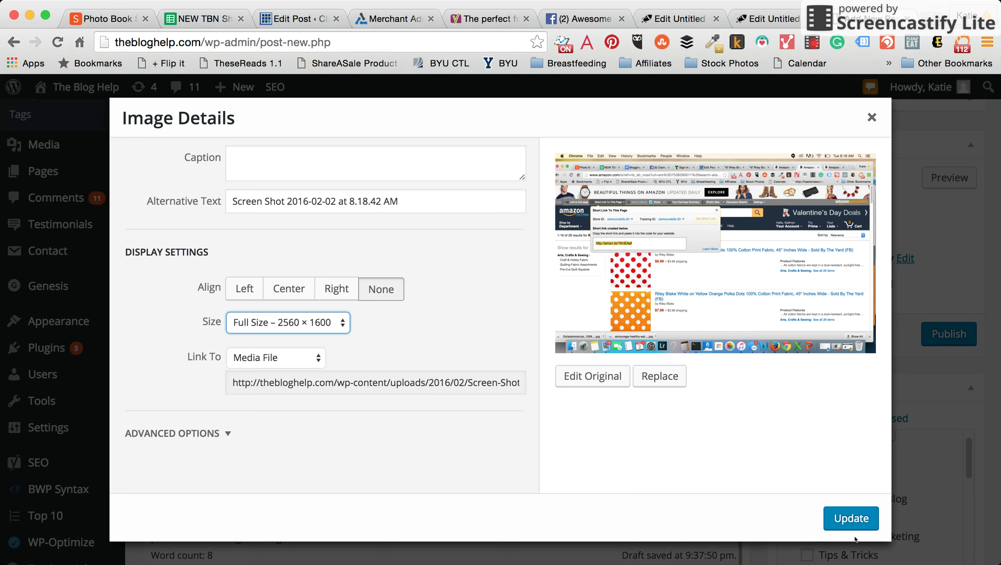
pyautogui.click(851, 516)
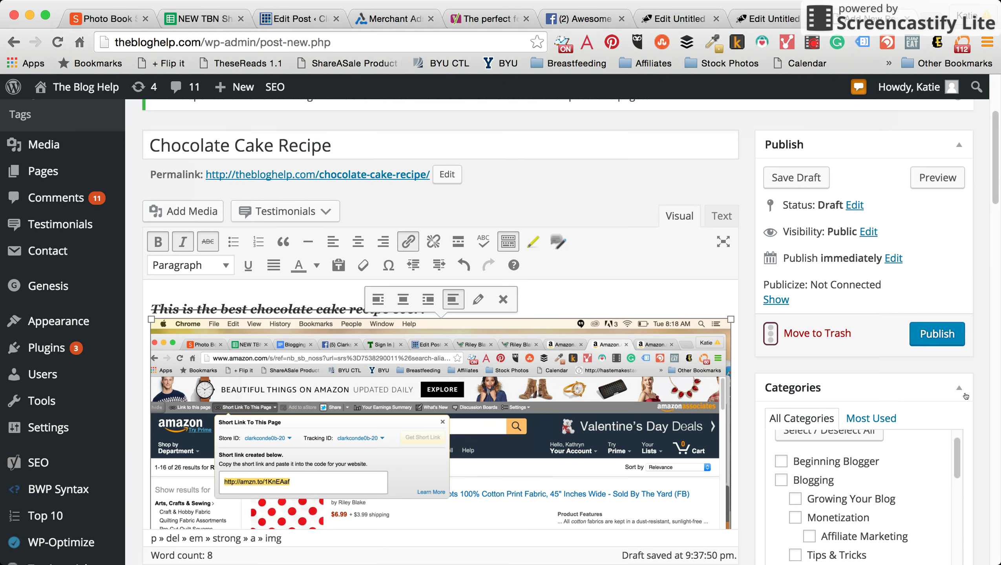
# Set amazon-affiliate.jpg ('Amazon Affiliate Program 101') as the post's featured image
pyautogui.moveTo(997, 186); pyautogui.dragTo(997, 299)
pyautogui.click(835, 284)
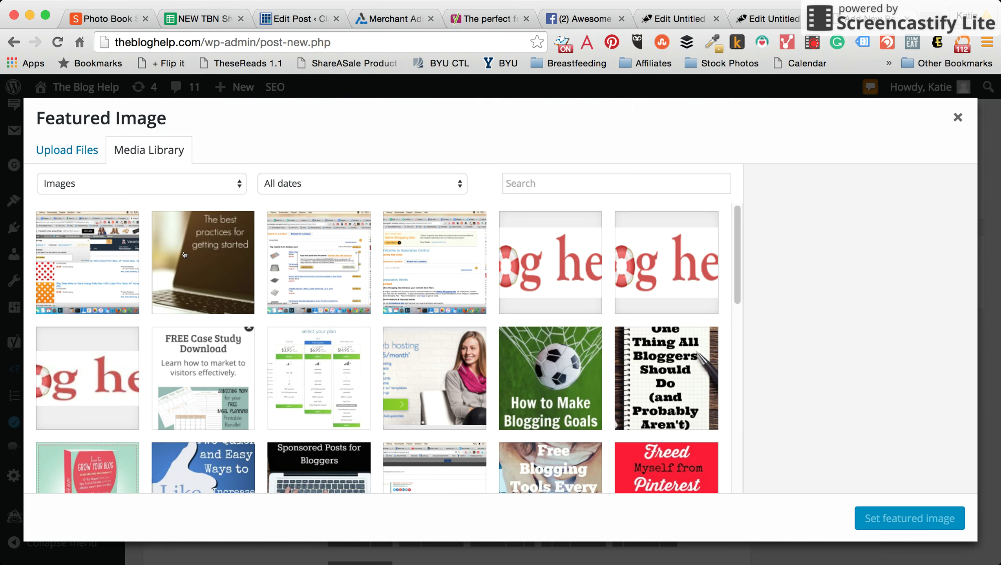
pyautogui.click(109, 261)
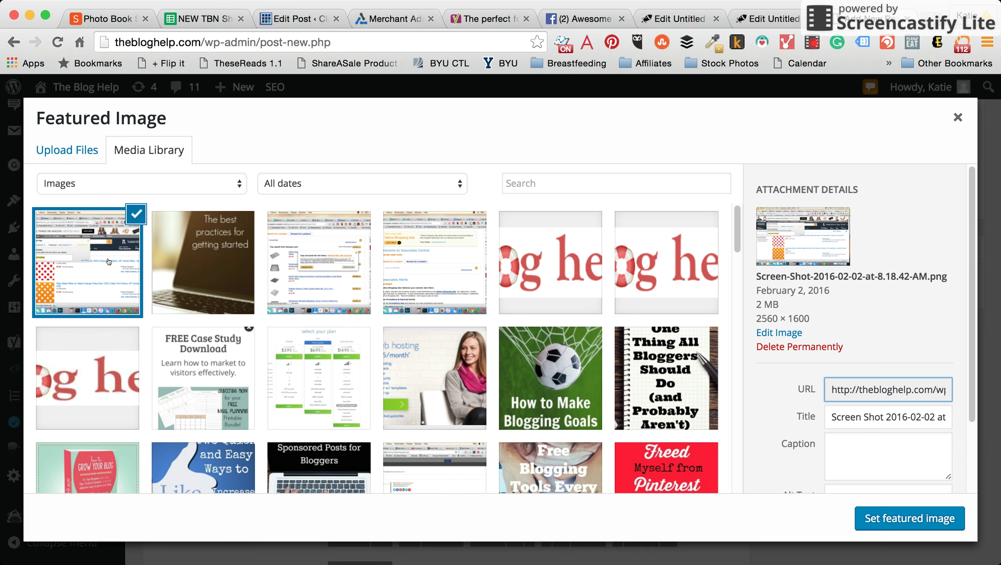
pyautogui.click(182, 261)
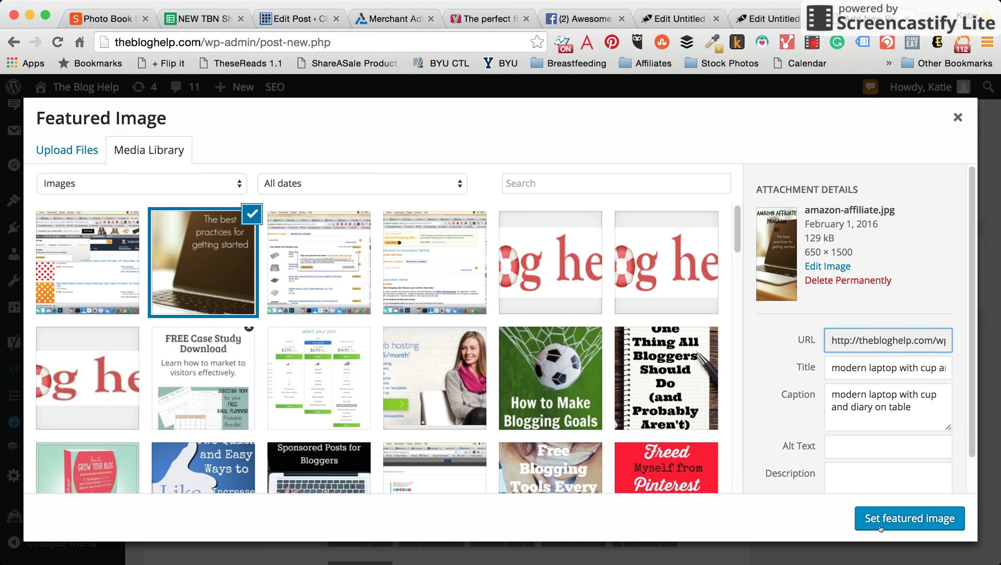
pyautogui.click(899, 520)
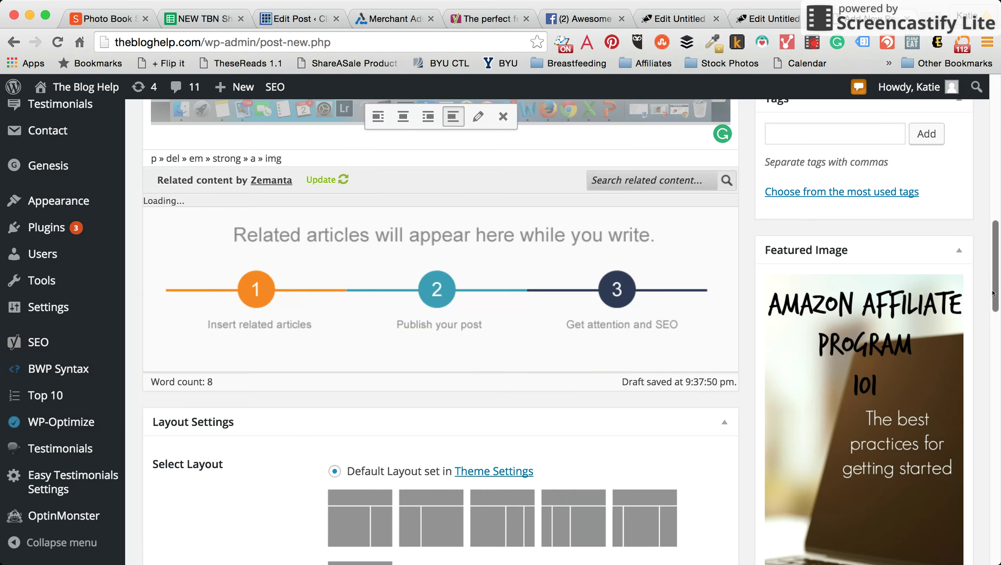
# Replace the screenshot's alt text with 'This is the best chocolate cake recipe.' and update the image
pyautogui.scroll(-1, 993, 282)
pyautogui.scroll(2, 992, 277)
pyautogui.scroll(-4, 991, 269)
pyautogui.scroll(5, 989, 252)
pyautogui.scroll(8, 989, 252)
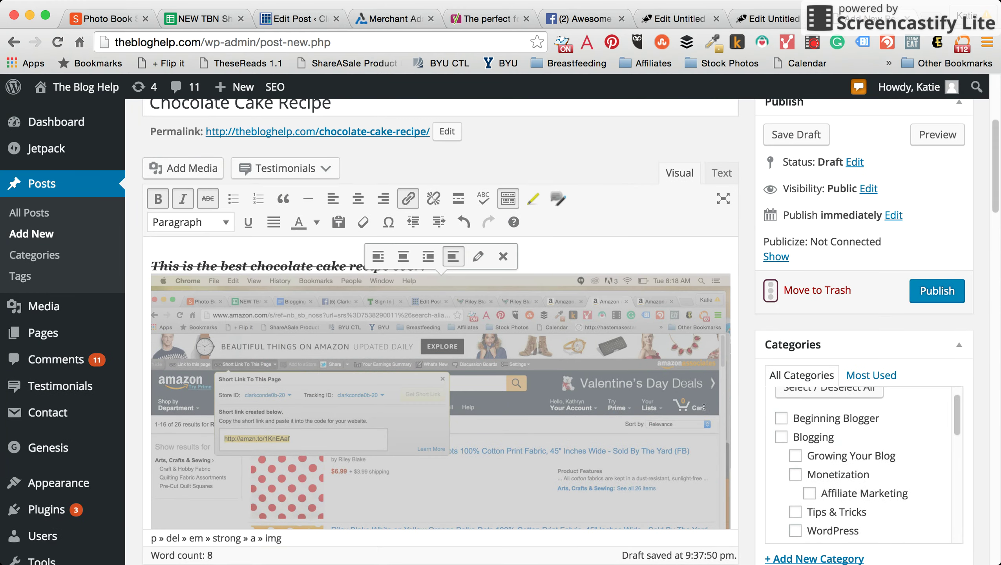
pyautogui.click(645, 289)
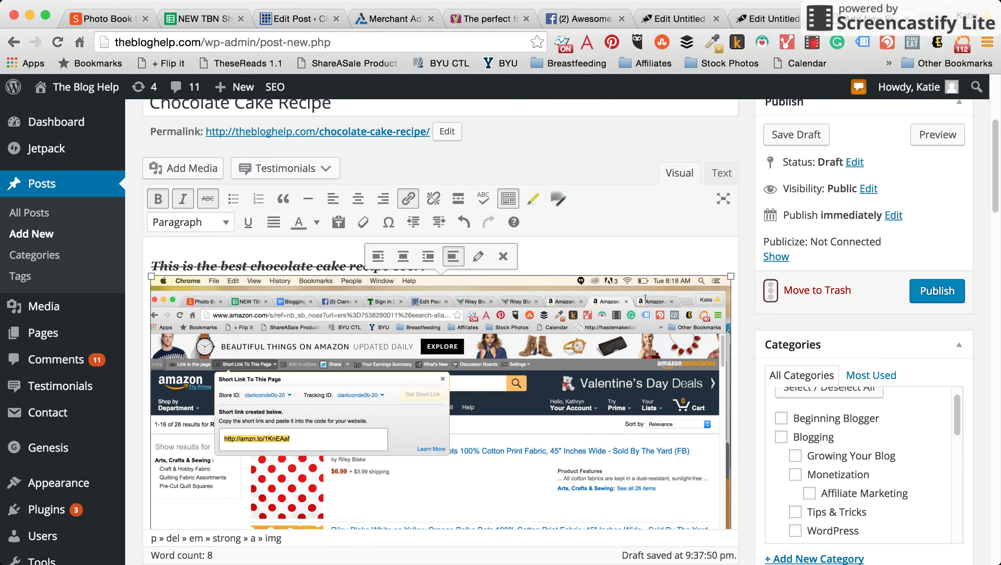
pyautogui.click(478, 257)
pyautogui.click(327, 202)
pyautogui.press('super+a')
pyautogui.press('BackSpace')
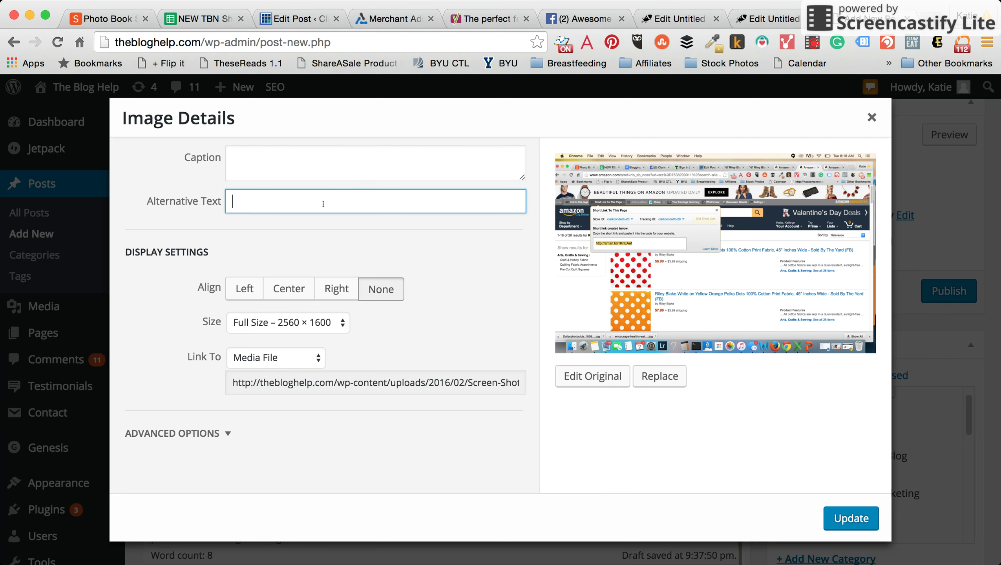
pyautogui.write('This is the best chocolate cake recipe.')
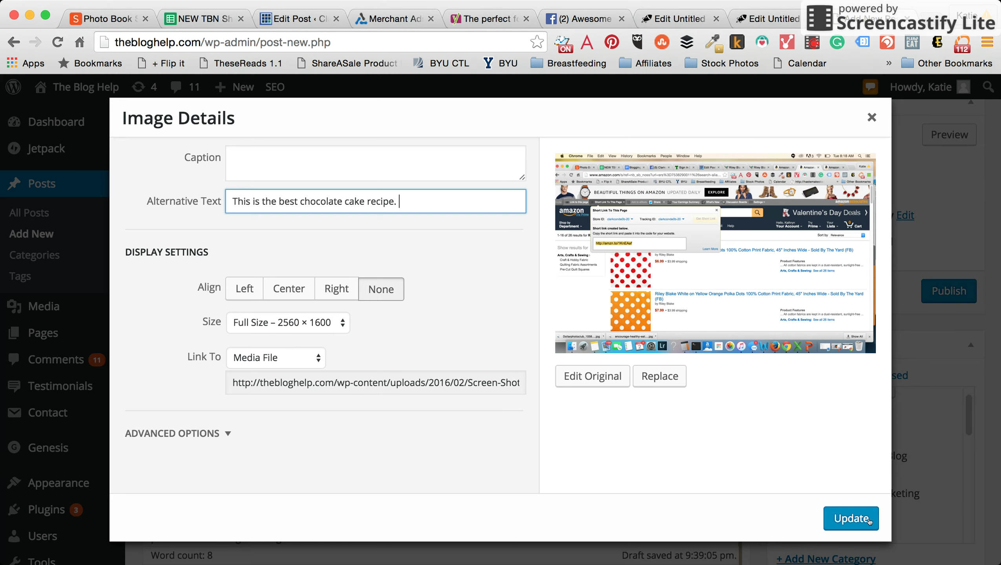
pyautogui.click(851, 518)
pyautogui.moveTo(993, 133); pyautogui.dragTo(927, 369)
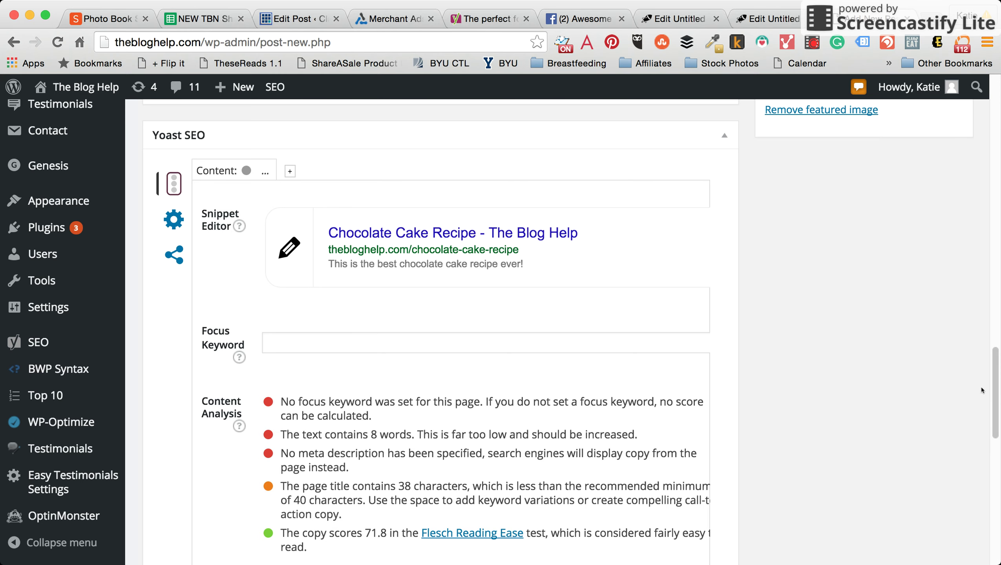
# Edit the Yoast SEO snippet title to read 'The Best Chocolate Cake Recipe'
pyautogui.scroll(-3, 993, 390)
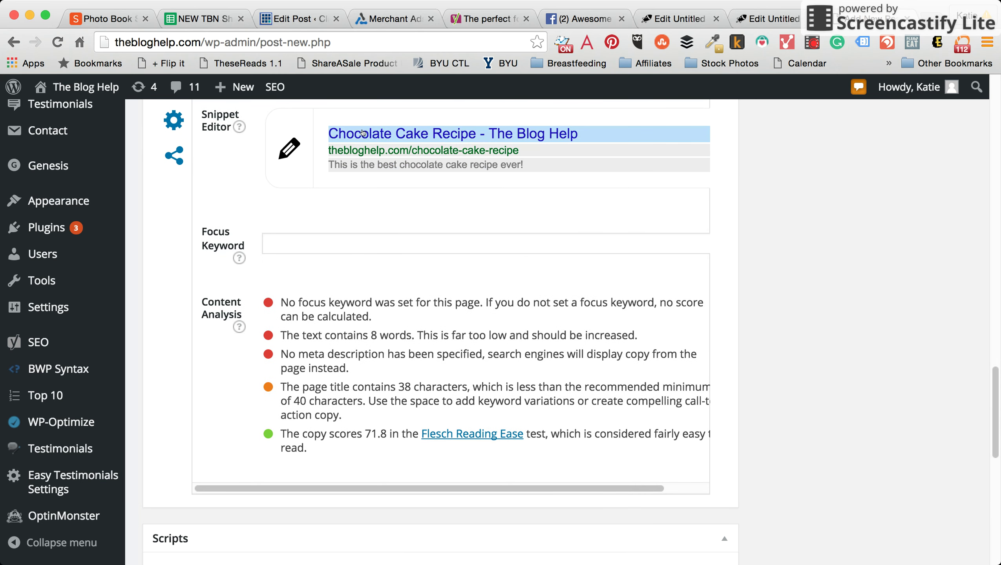
pyautogui.click(570, 137)
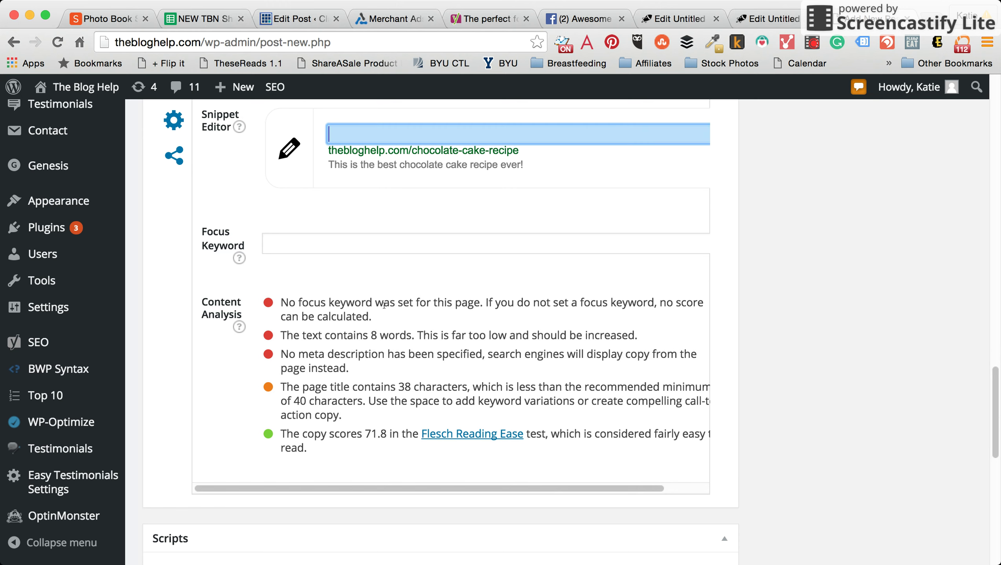
pyautogui.click(440, 134)
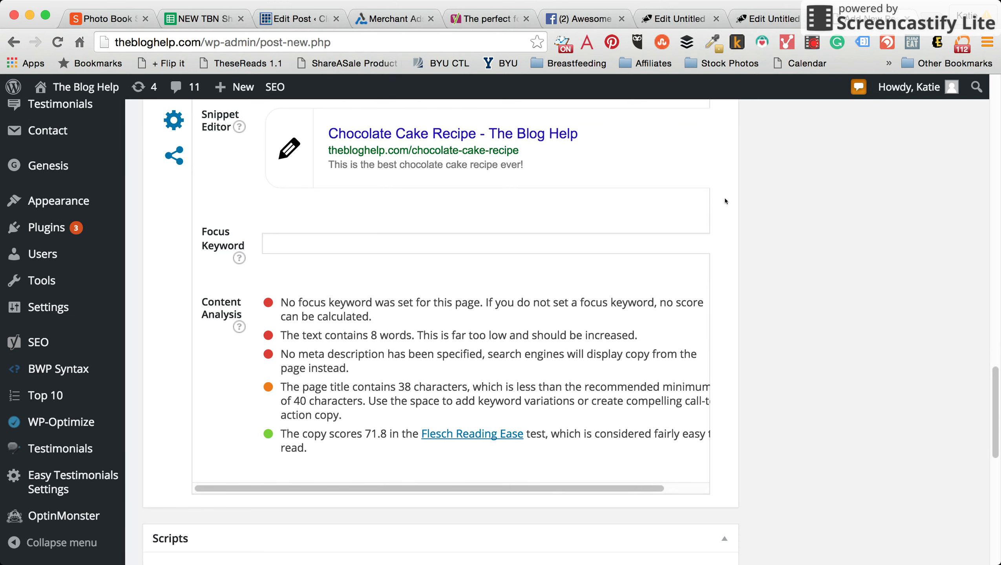
pyautogui.click(587, 136)
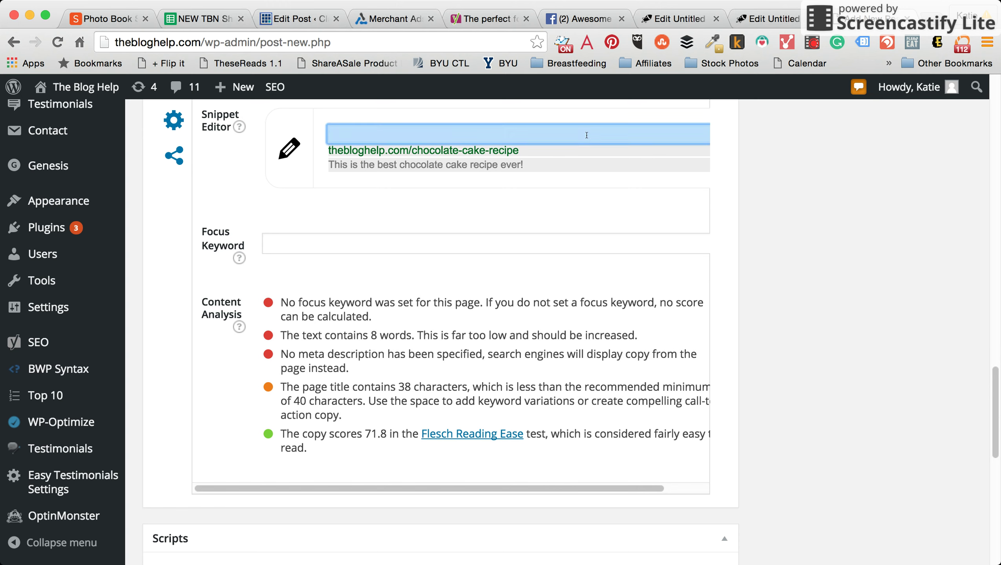
pyautogui.write('The Best Choc')
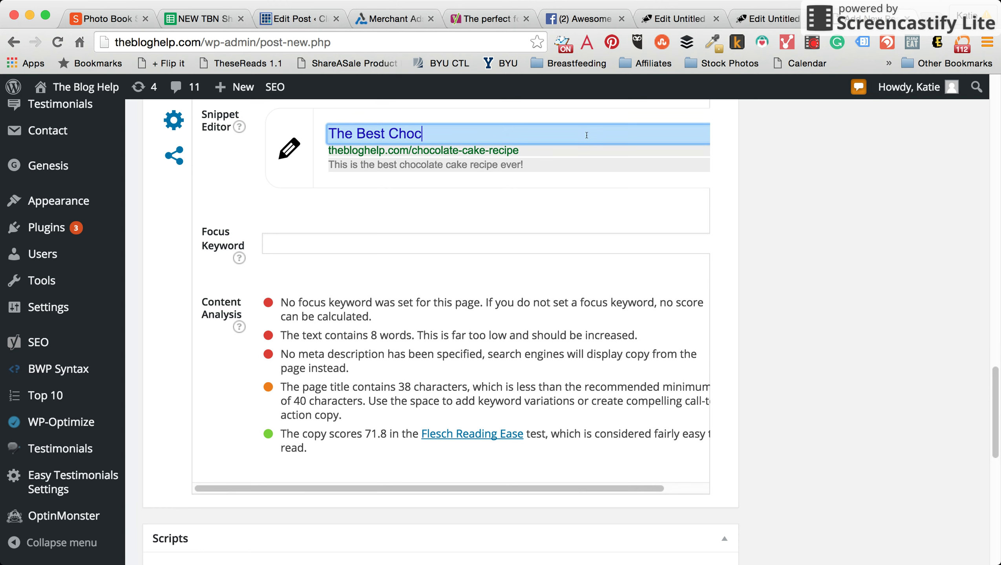
pyautogui.write('olate Cake')
pyautogui.press('BackSpace')
pyautogui.press('BackSpace')
pyautogui.write('ake R')
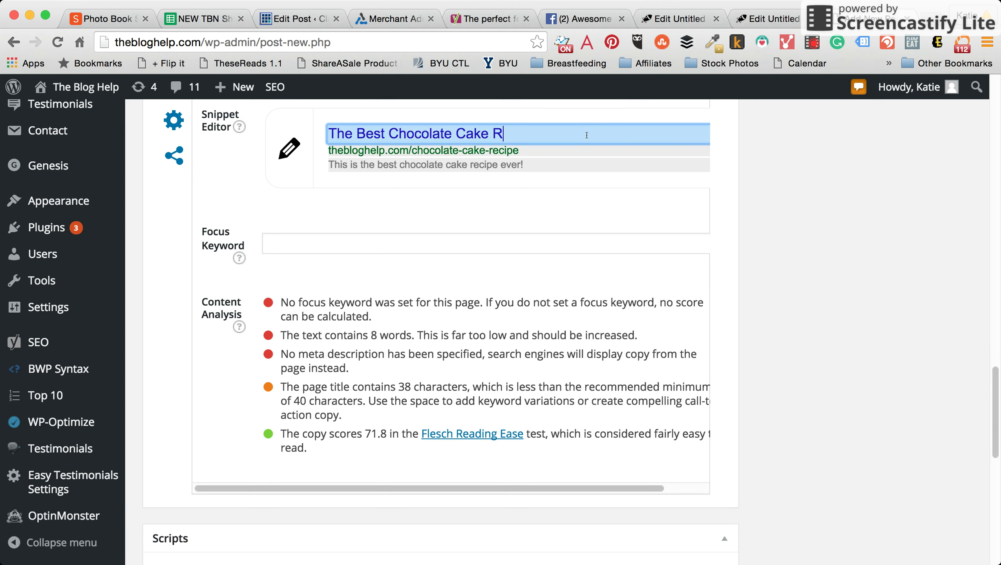
pyautogui.write('ecipe')
# Try out wording in the snippet's meta description field, then clear it again
pyautogui.click(482, 160)
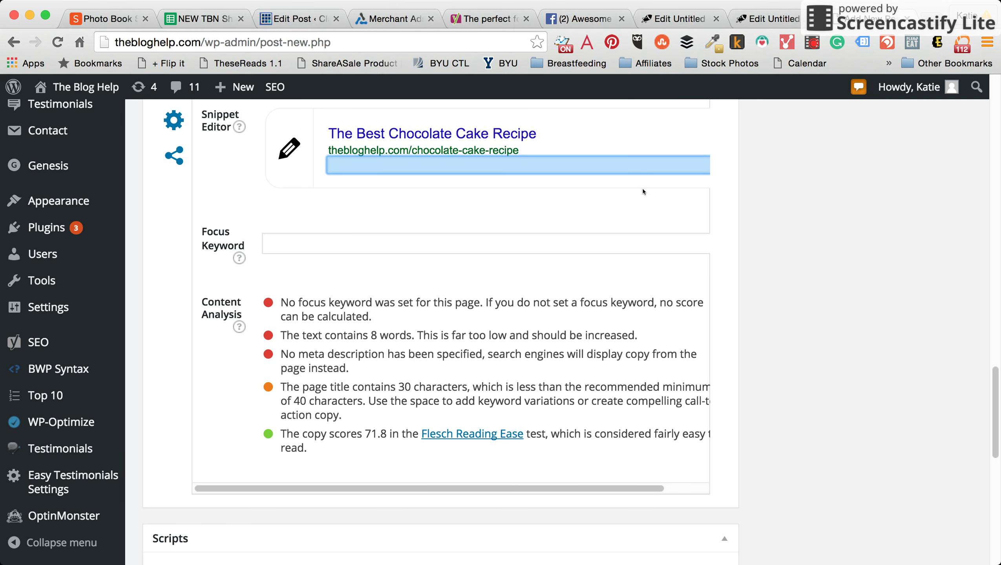
pyautogui.write('My family raves')
pyautogui.press('super+a')
pyautogui.write('this')
pyautogui.press('BackSpace')
pyautogui.press('BackSpace')
pyautogui.press('BackSpace')
pyautogui.press('BackSpace')
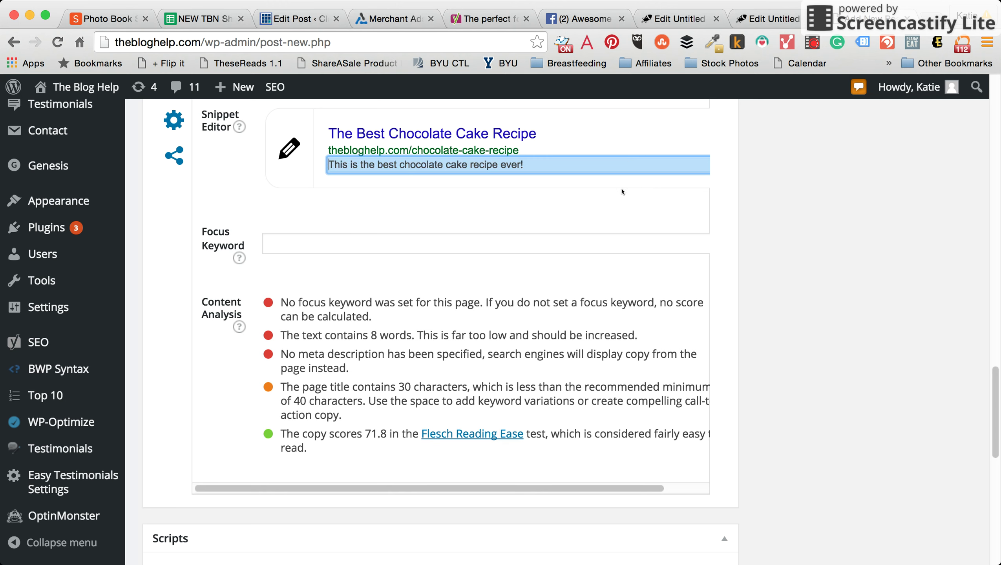
pyautogui.tripleClick(588, 170)
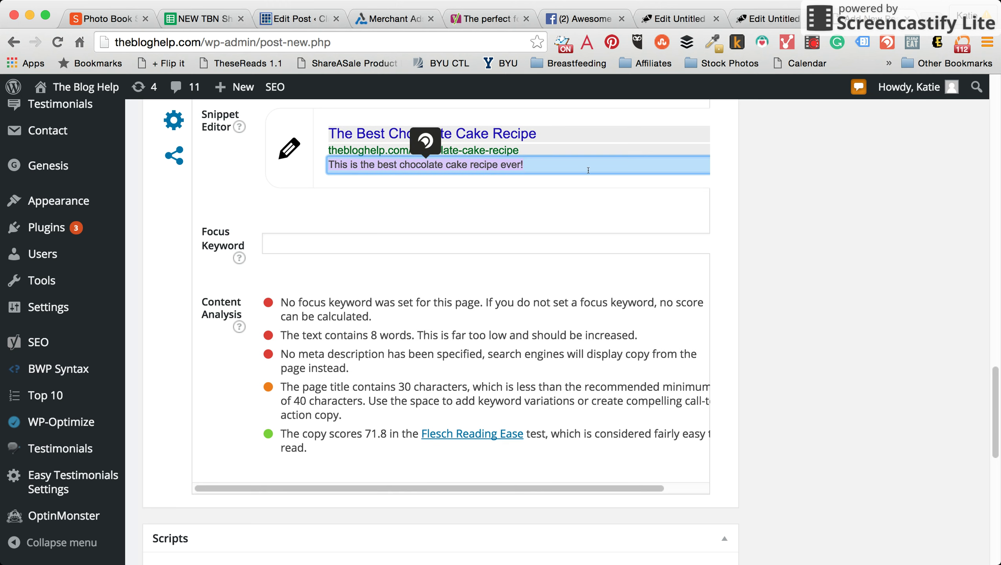
pyautogui.click(588, 170)
pyautogui.write('T')
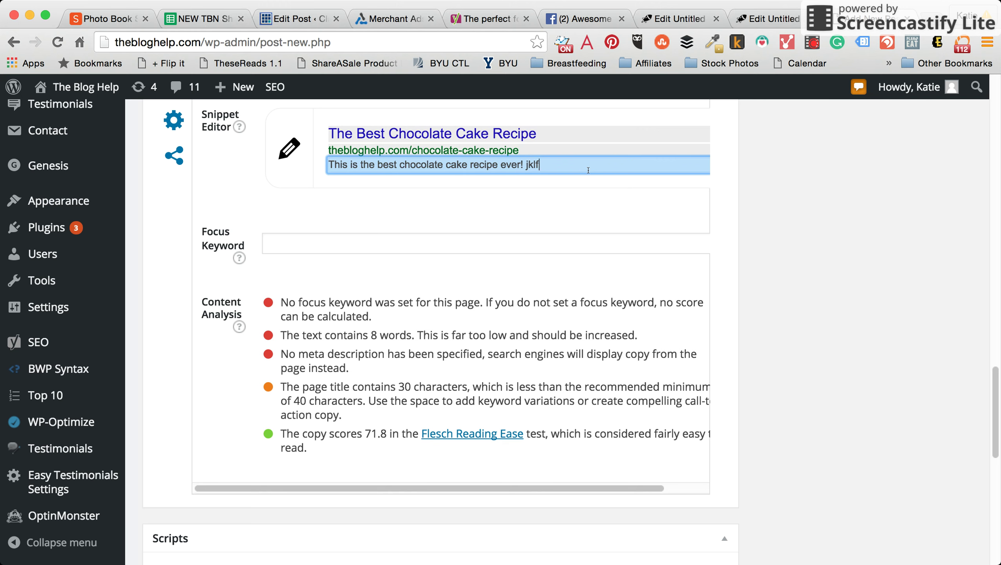
pyautogui.press('BackSpace')
# Put the cursor in the Yoast focus keyword field
pyautogui.click(291, 249)
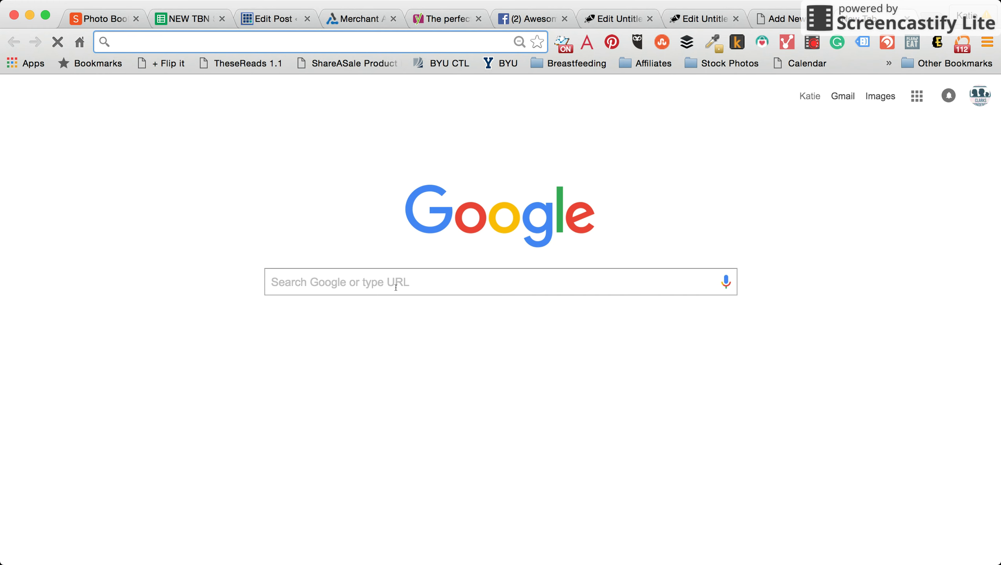
# Check Google suggestions for 'chocolate cake r', then return to the WordPress post tab
pyautogui.write('late cake')
pyautogui.click(343, 288)
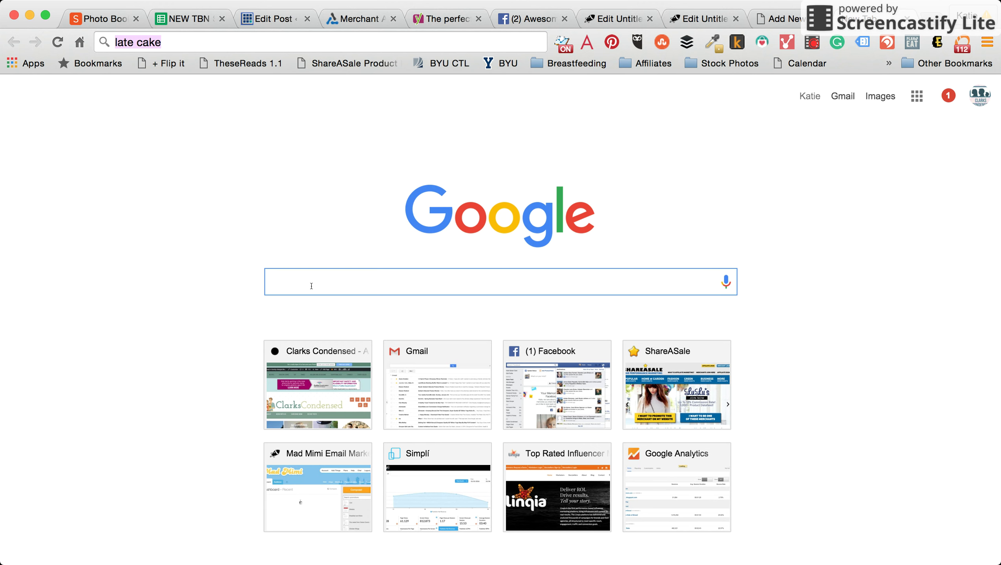
pyautogui.click(380, 232)
pyautogui.click(383, 278)
pyautogui.write('chocolate ckae')
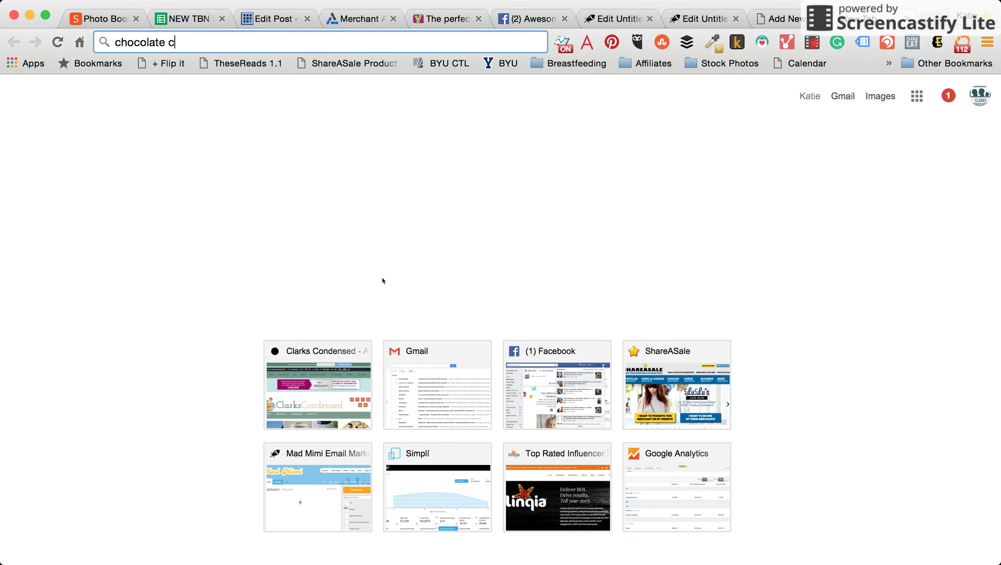
pyautogui.press('BackSpace')
pyautogui.press('BackSpace')
pyautogui.press('BackSpace')
pyautogui.press('BackSpace')
pyautogui.press('BackSpace')
pyautogui.write('cake r')
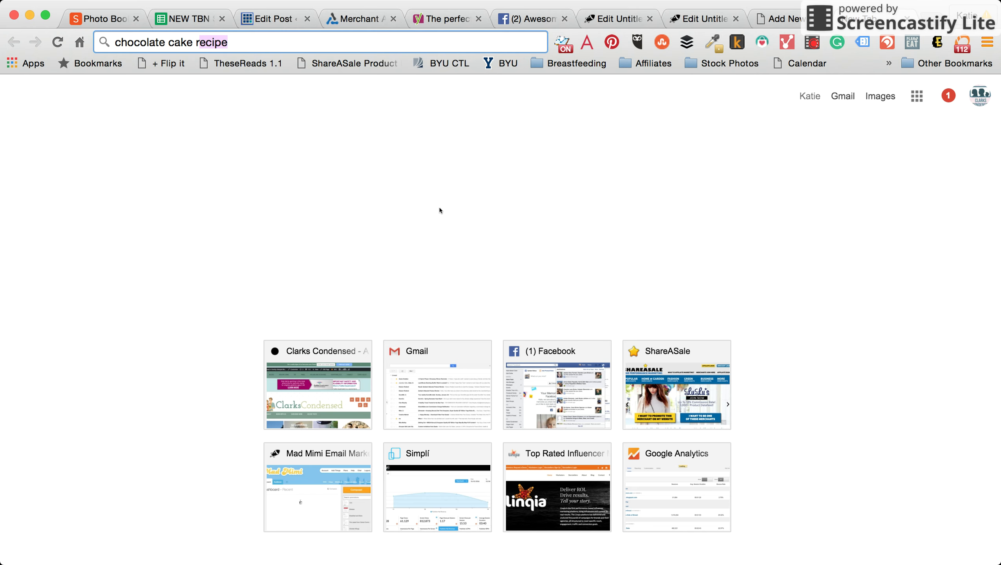
pyautogui.click(533, 222)
pyautogui.click(777, 18)
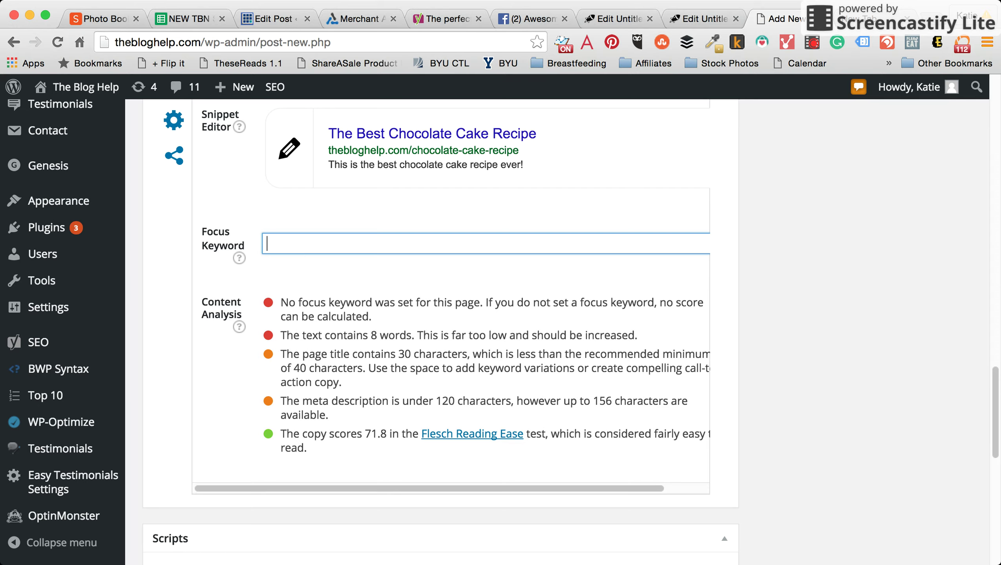
# Enter 'chocolate cake' as the Yoast focus keyword and save the post as a draft
pyautogui.scroll(15, 969, 231)
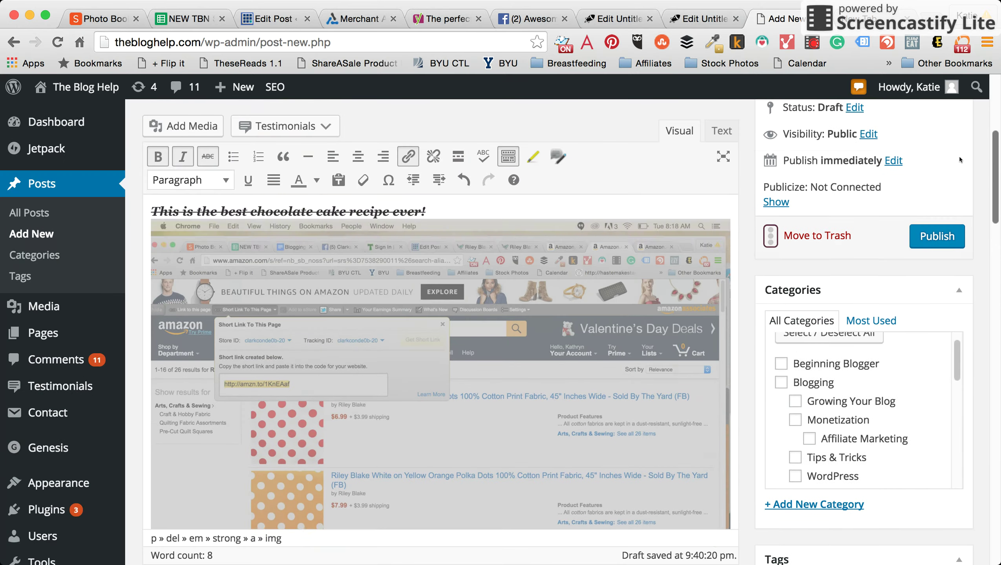
pyautogui.scroll(-6, 958, 159)
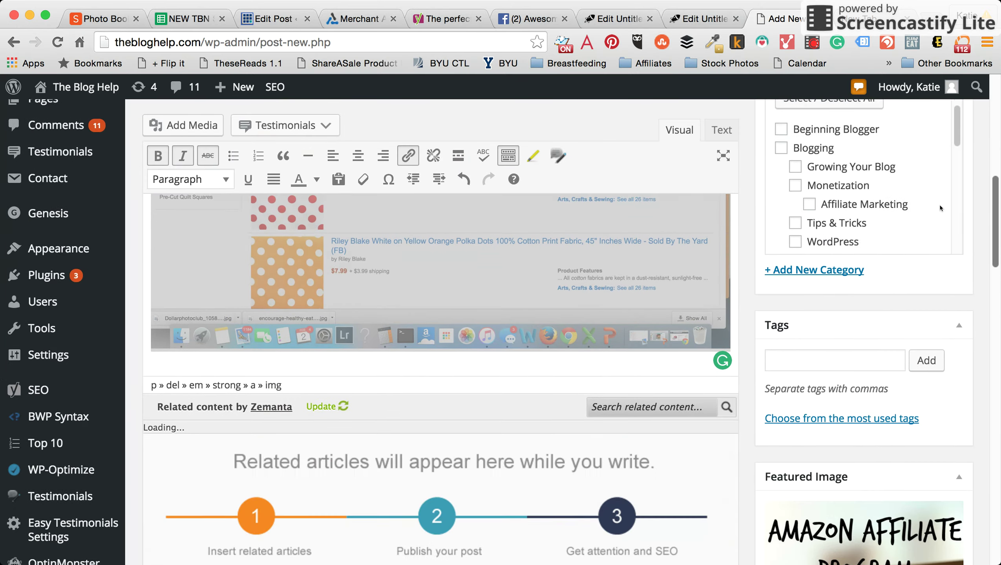
pyautogui.scroll(7, 941, 208)
pyautogui.scroll(-12, 945, 217)
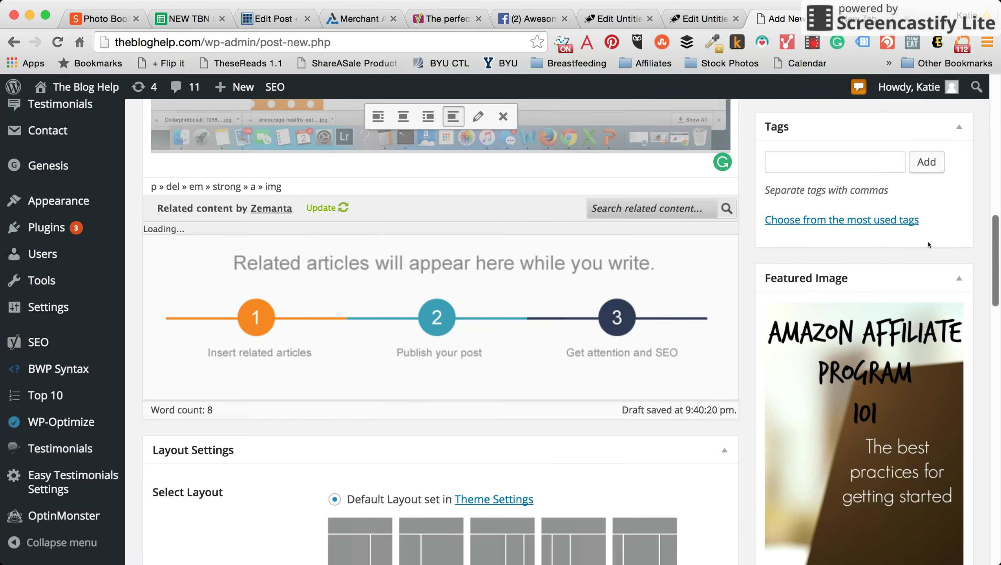
pyautogui.scroll(-15, 929, 245)
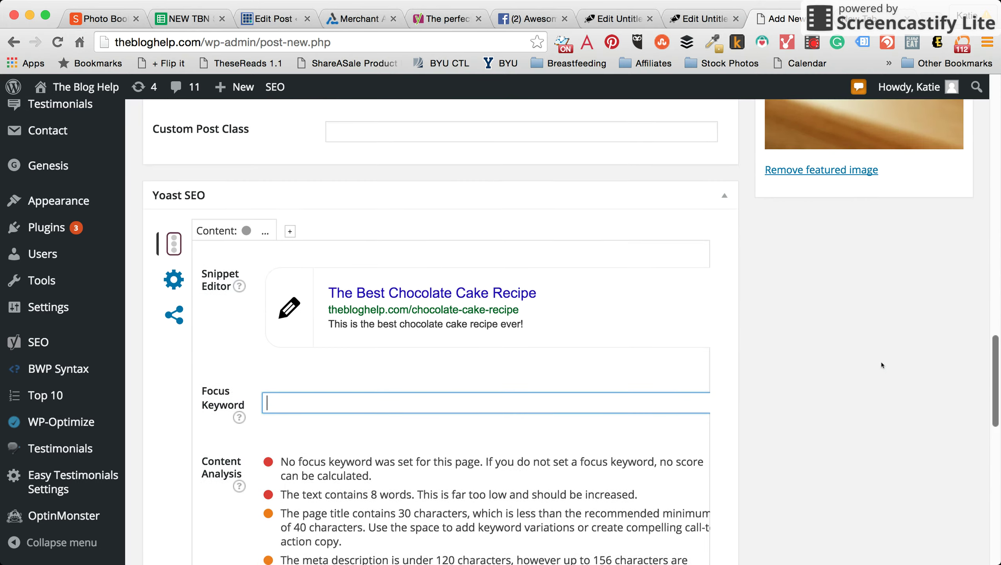
pyautogui.write('chocolate cake')
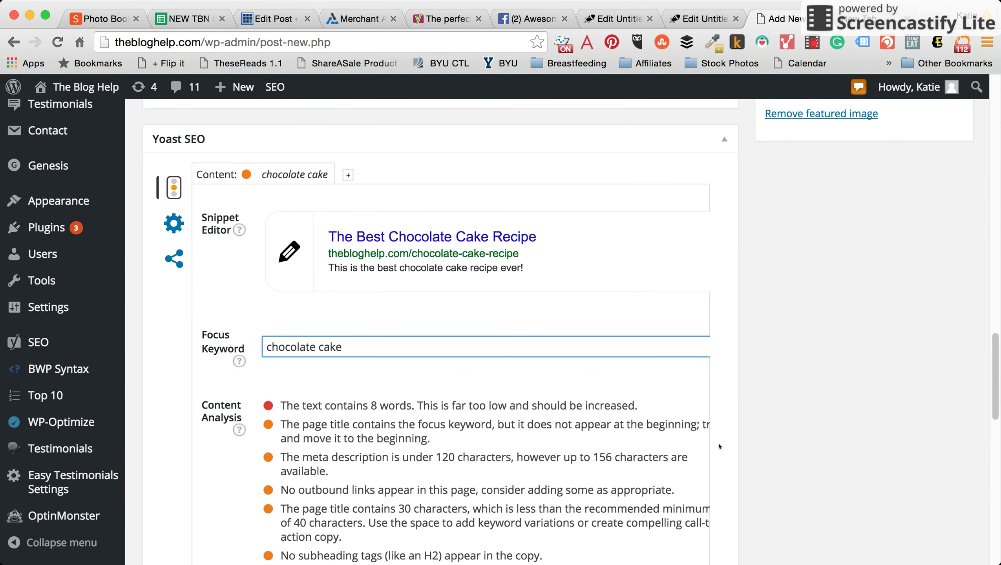
pyautogui.moveTo(993, 349); pyautogui.dragTo(993, 139)
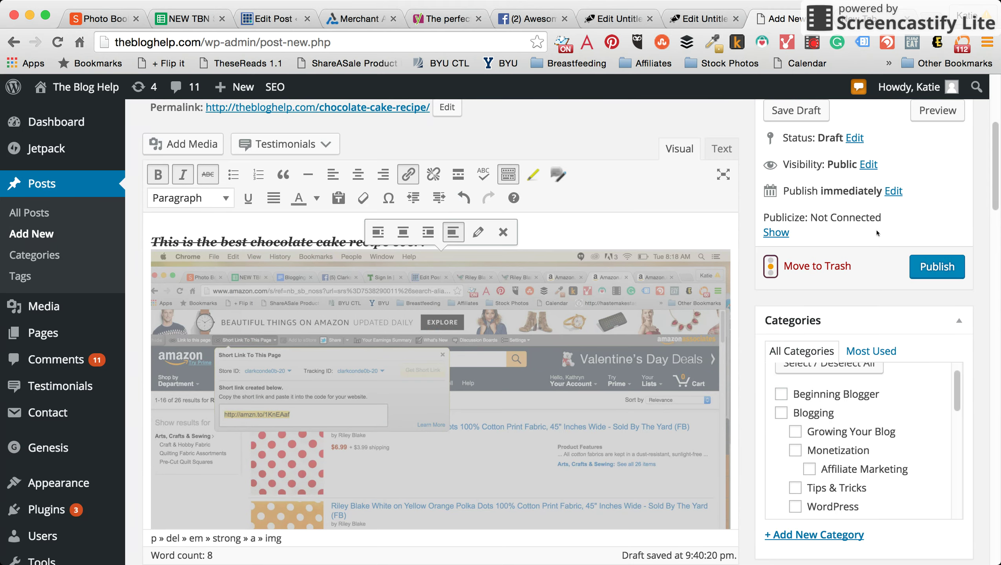
pyautogui.click(796, 110)
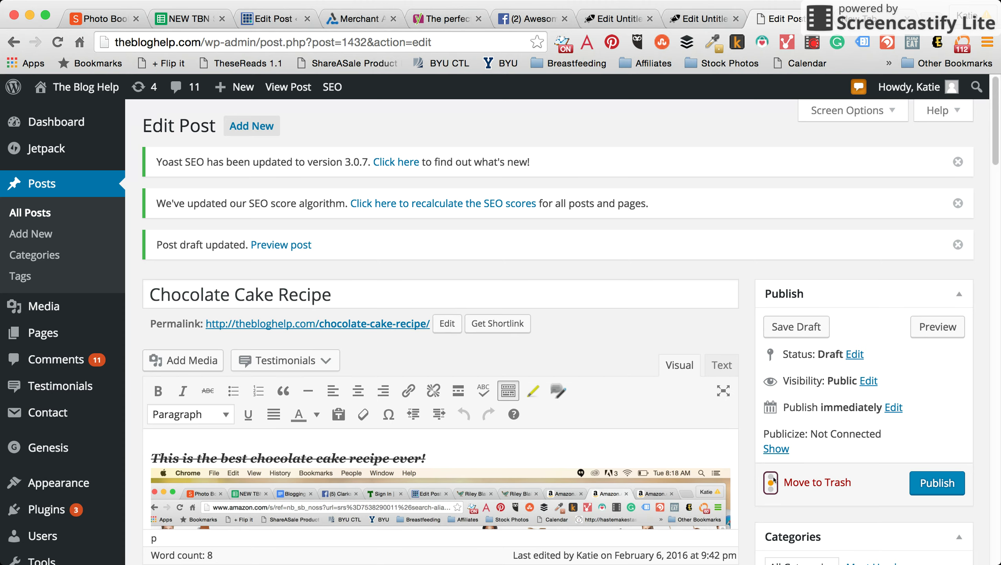
# Show the Advanced (gear) robots settings in the Yoast SEO box
pyautogui.scroll(-15, 973, 334)
pyautogui.scroll(-8, 965, 349)
pyautogui.scroll(4, 949, 380)
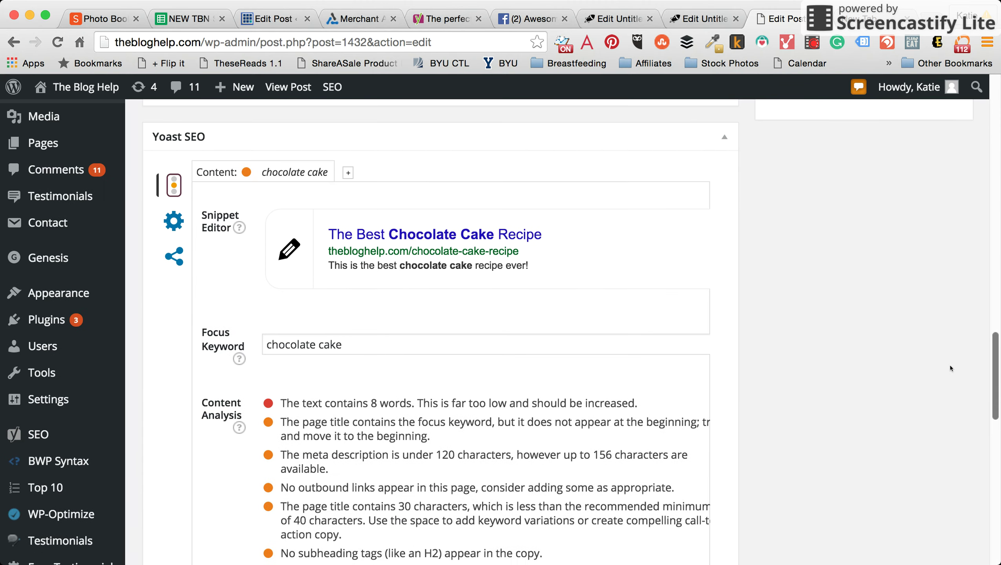
pyautogui.click(168, 230)
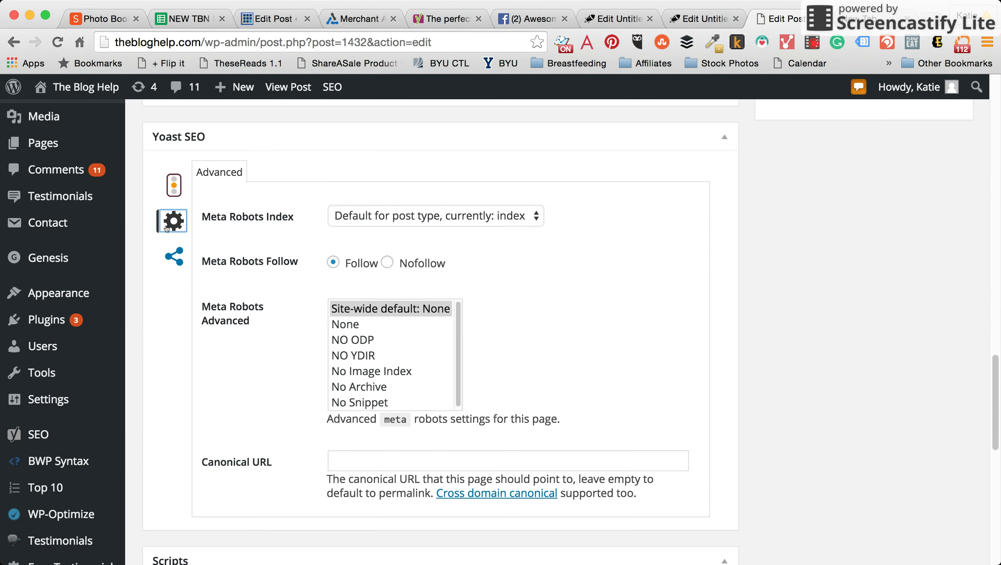
# Show the Facebook Title, Description and Image fields and review the recommended image size
pyautogui.click(168, 267)
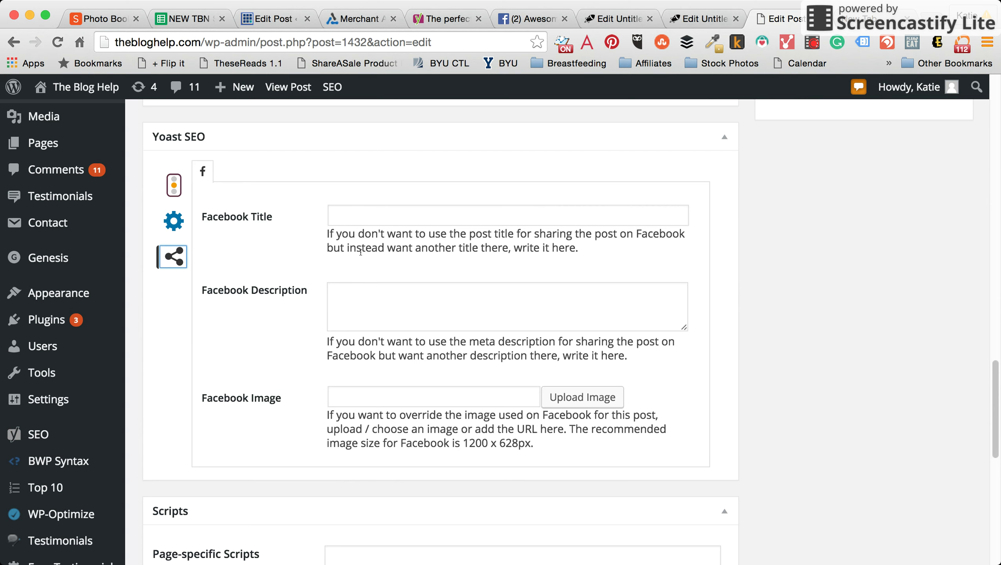
pyautogui.click(379, 221)
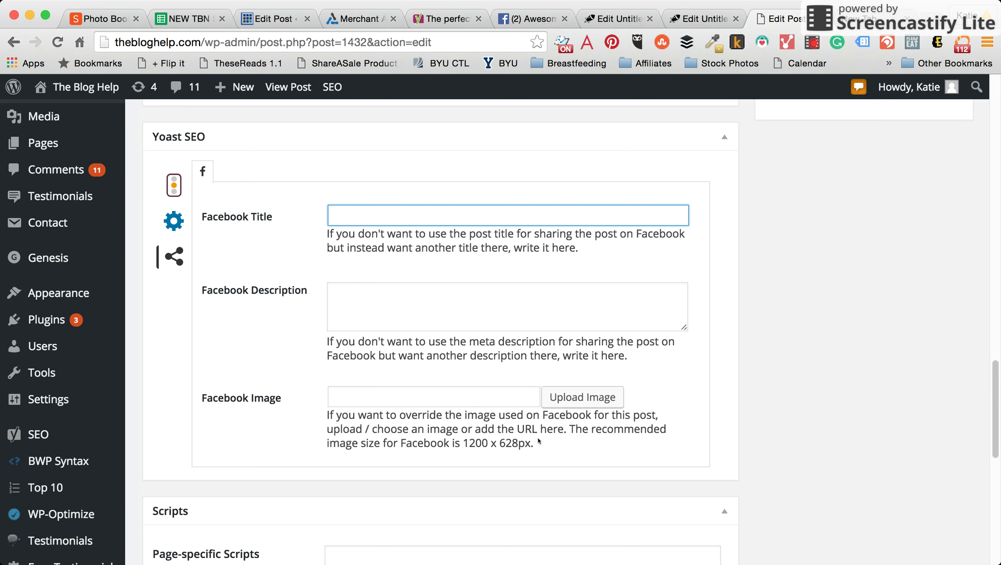
pyautogui.moveTo(463, 443); pyautogui.dragTo(526, 443)
pyautogui.click(584, 467)
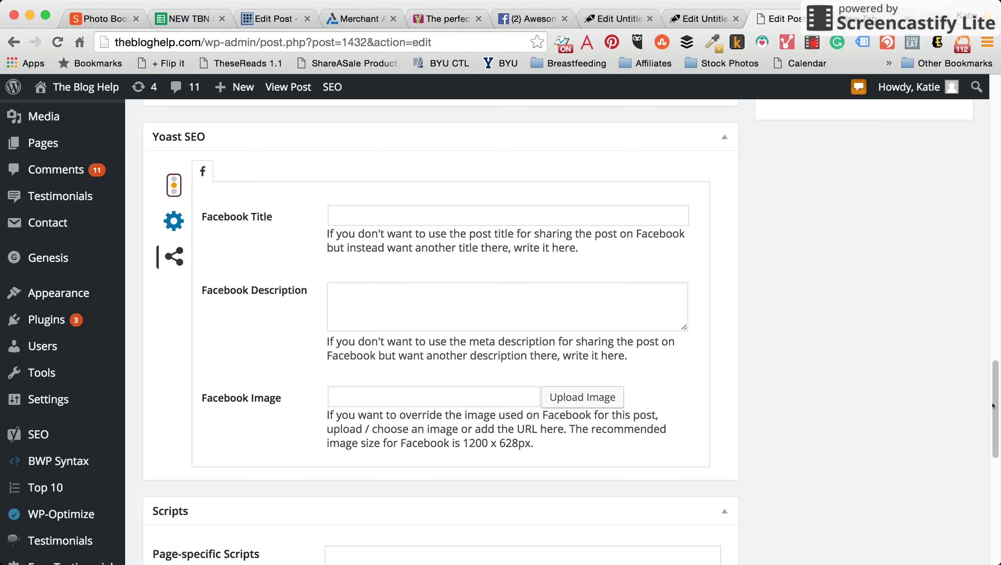
pyautogui.scroll(-5, 988, 453)
pyautogui.scroll(15, 988, 453)
pyautogui.scroll(6, 996, 114)
pyautogui.scroll(-2, 995, 114)
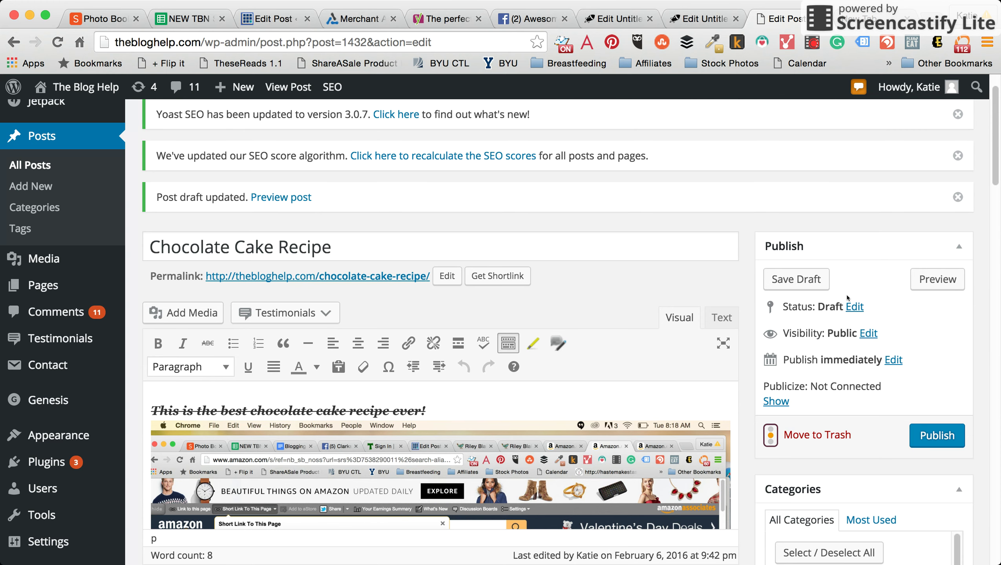
pyautogui.click(894, 360)
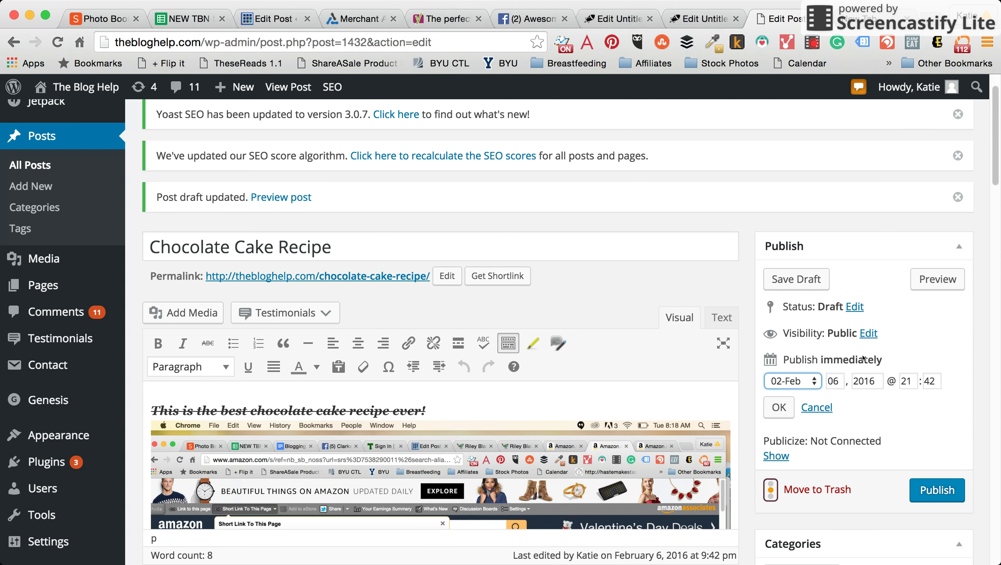
pyautogui.press('Return')
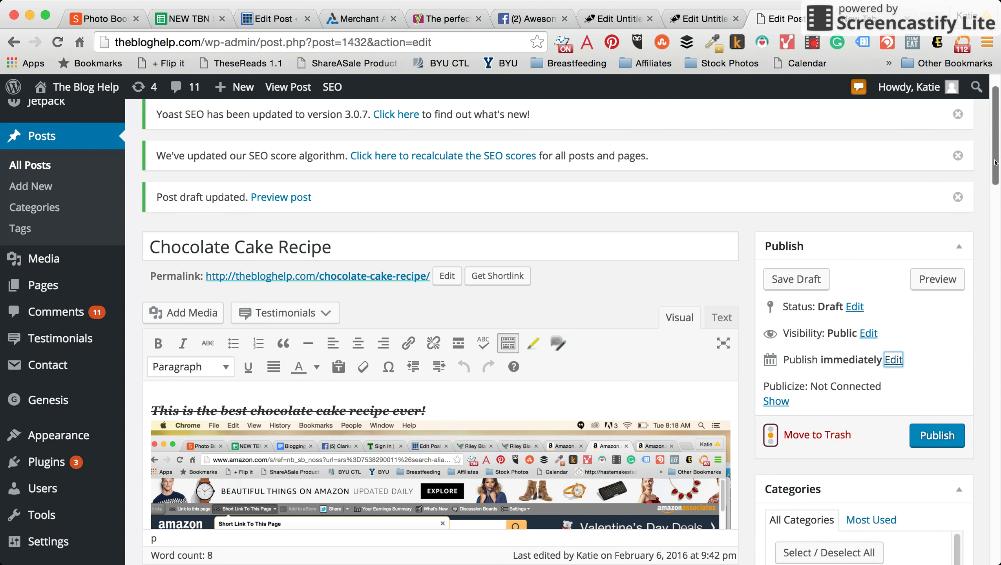
pyautogui.moveTo(994, 162); pyautogui.dragTo(984, 233)
pyautogui.scroll(-15, 975, 291)
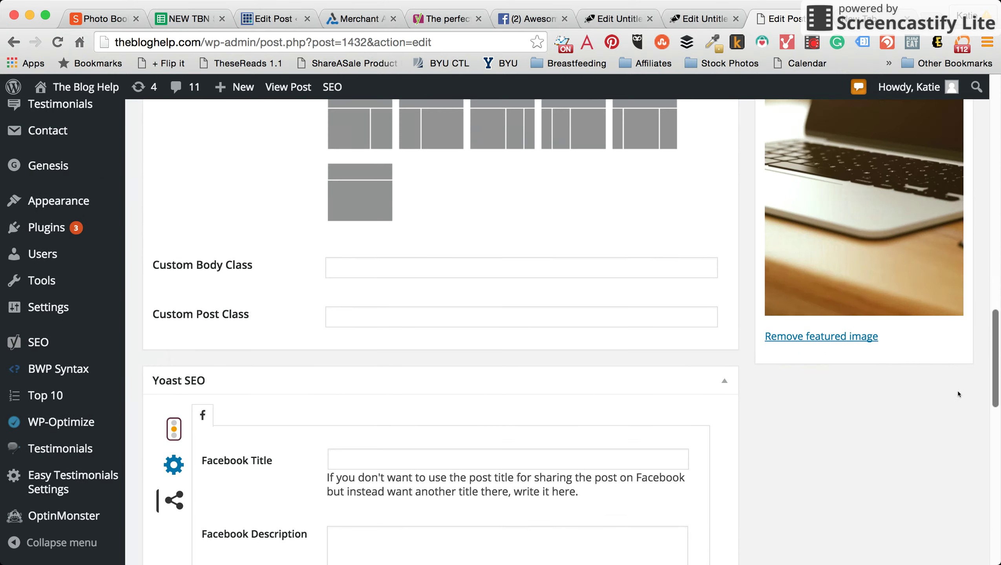
pyautogui.scroll(20, 956, 402)
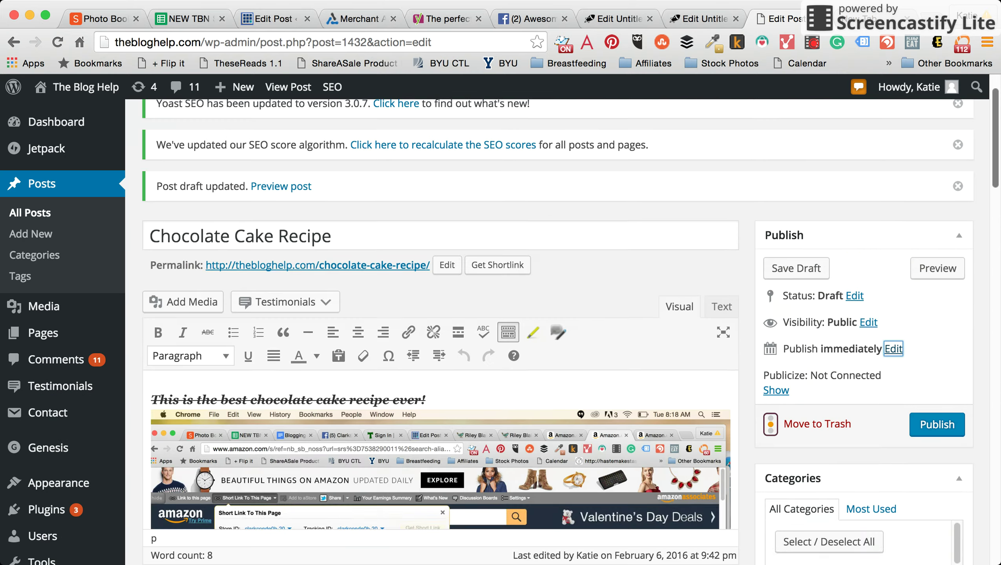
pyautogui.scroll(3, 998, 104)
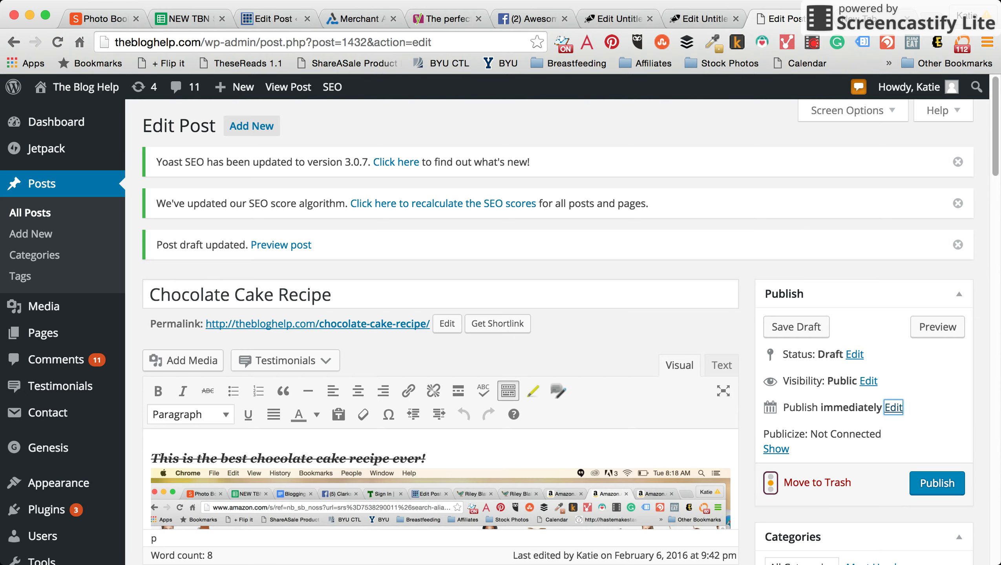